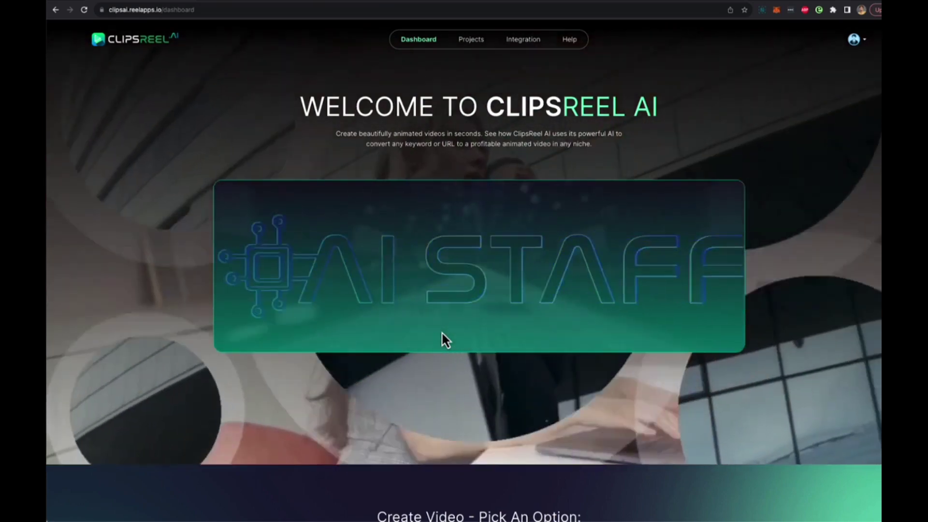
Scroll the ClipsReel AI dashboard down to the 'Create Video - Pick An Option' cards
scroll(442, 339, "down", 5)
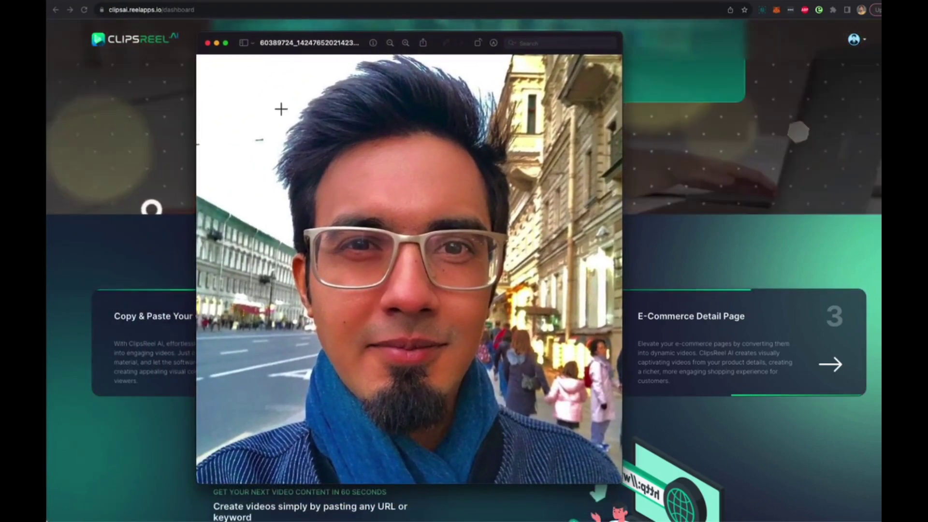
Close the selfie image window and the floating face-video player
left_click(208, 44)
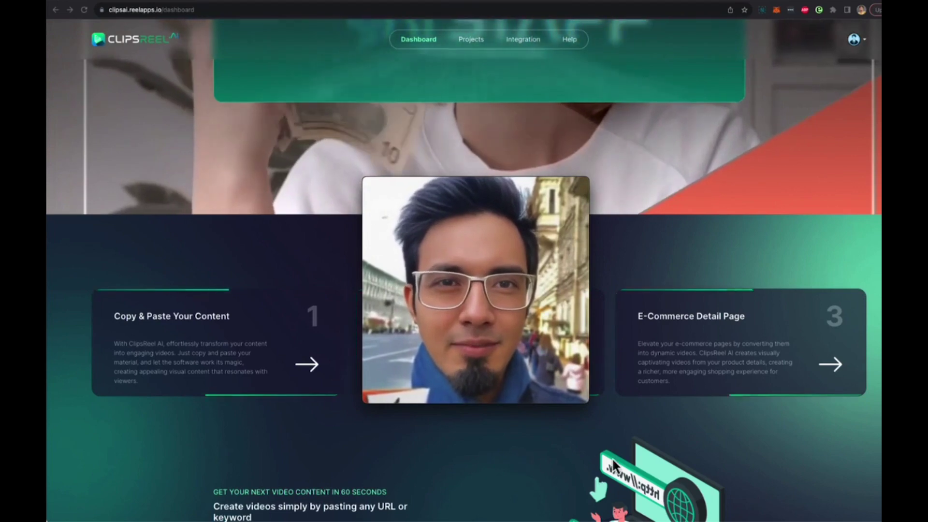
mouse_move(548, 291)
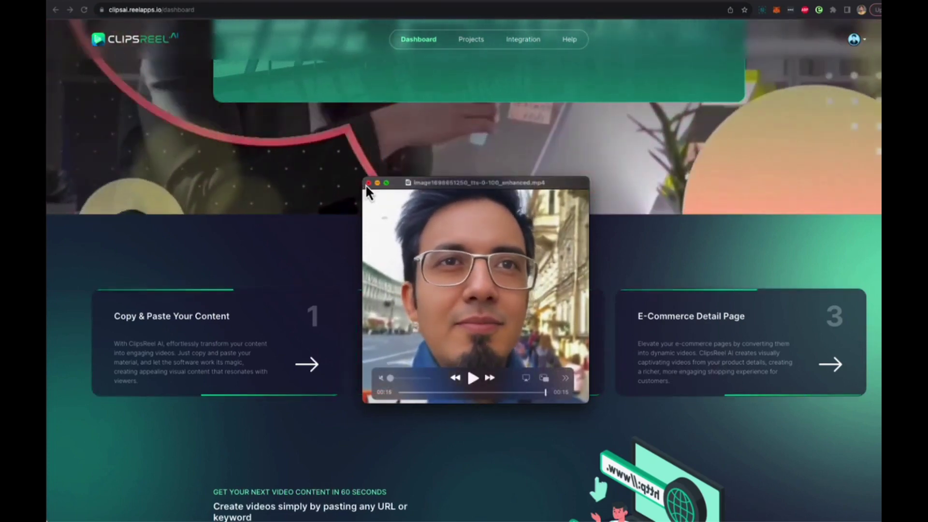
left_click(369, 184)
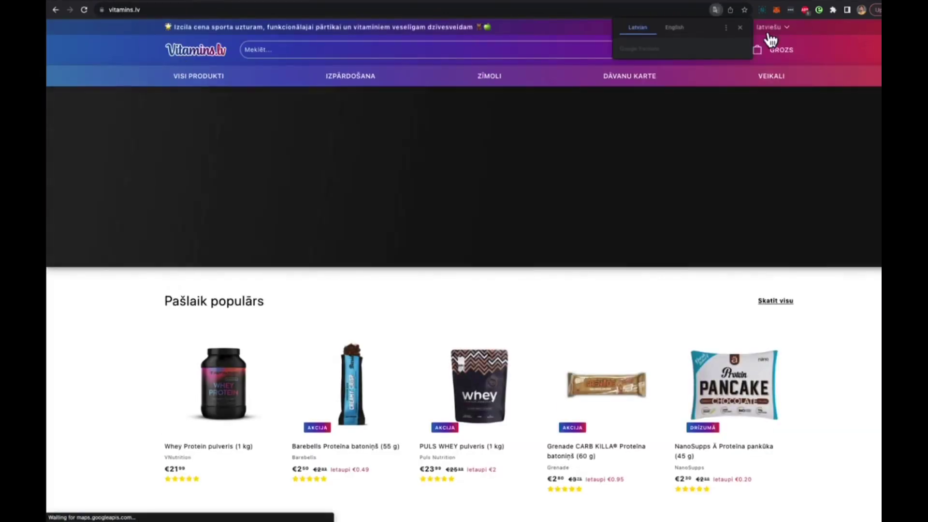
Dismiss the translate and newsletter popups, open Whey Protein pulveris (1 kg), and copy its URL
left_click(740, 28)
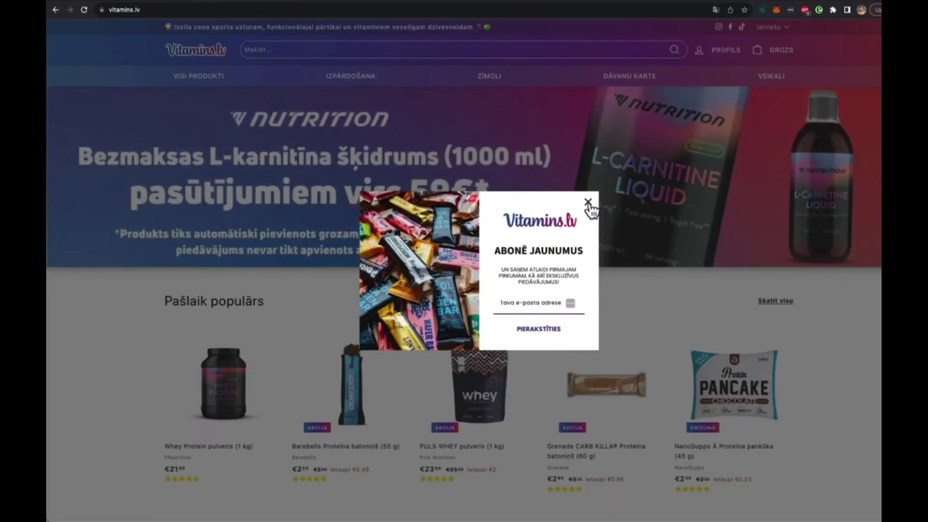
left_click(587, 202)
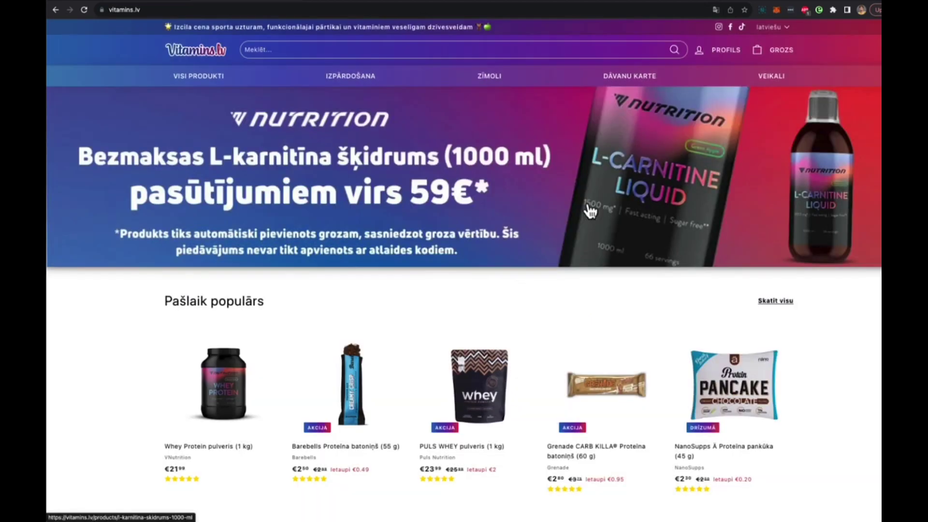
left_click(233, 403)
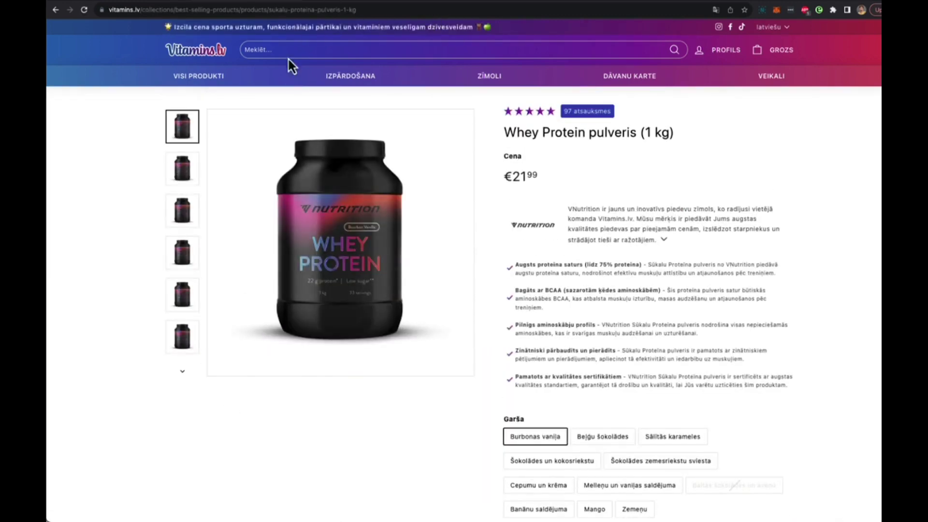
right_click(347, 10)
left_click(372, 83)
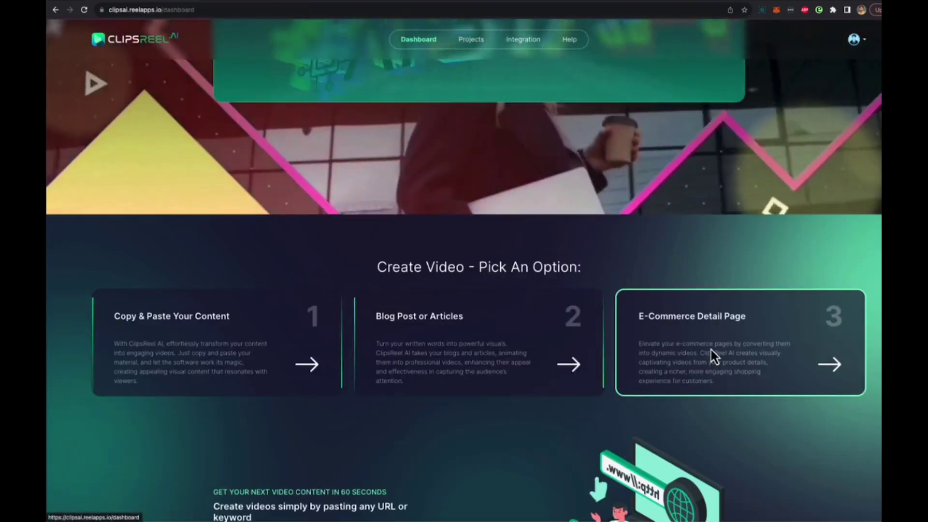
Create an E-Commerce Detail Page project 'promo video for health ad' from the copied whey protein URL
left_click(711, 349)
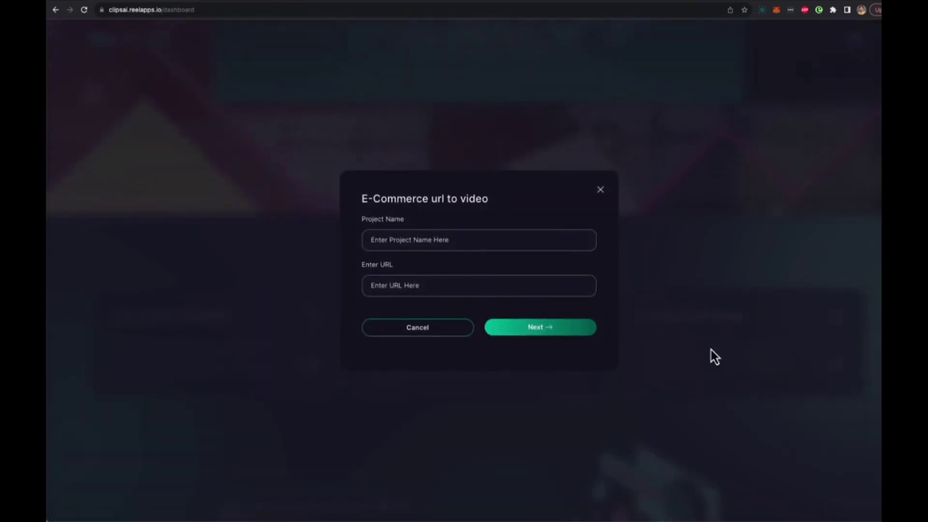
left_click(409, 240)
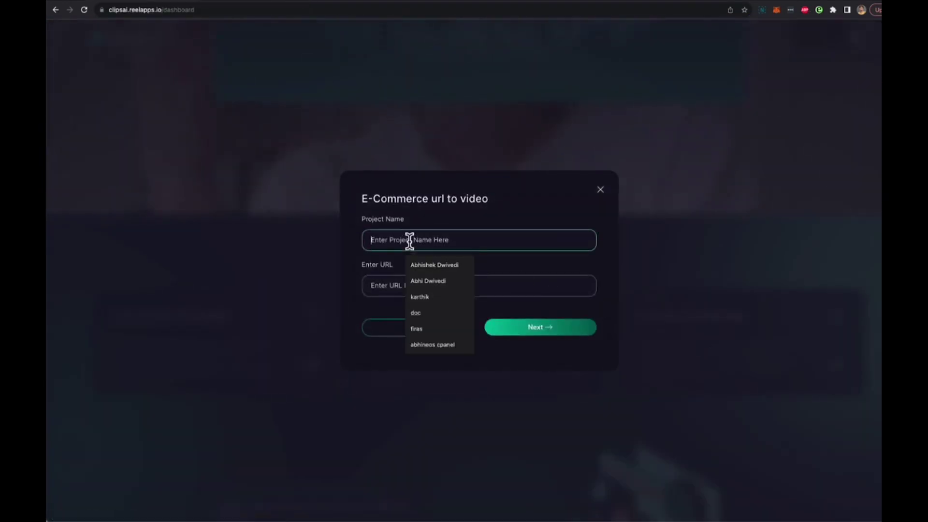
type("promo video for health")
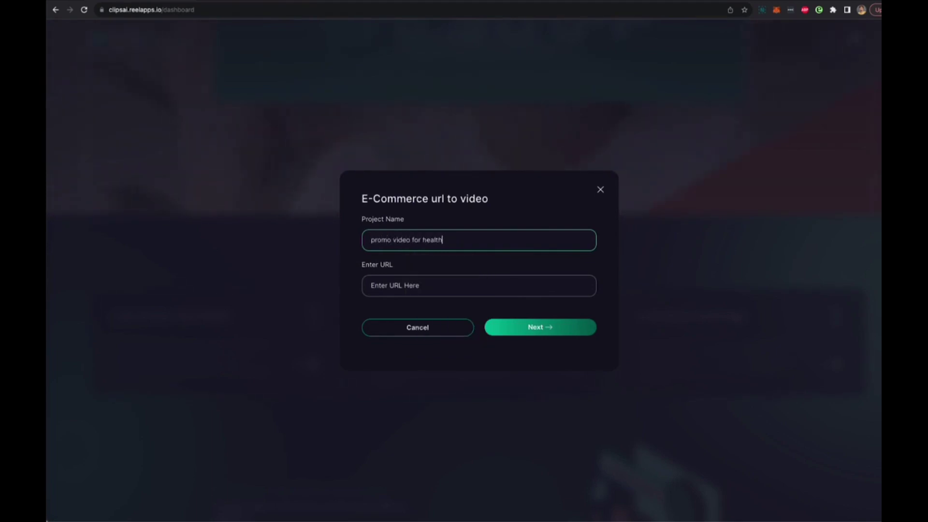
type(" ad")
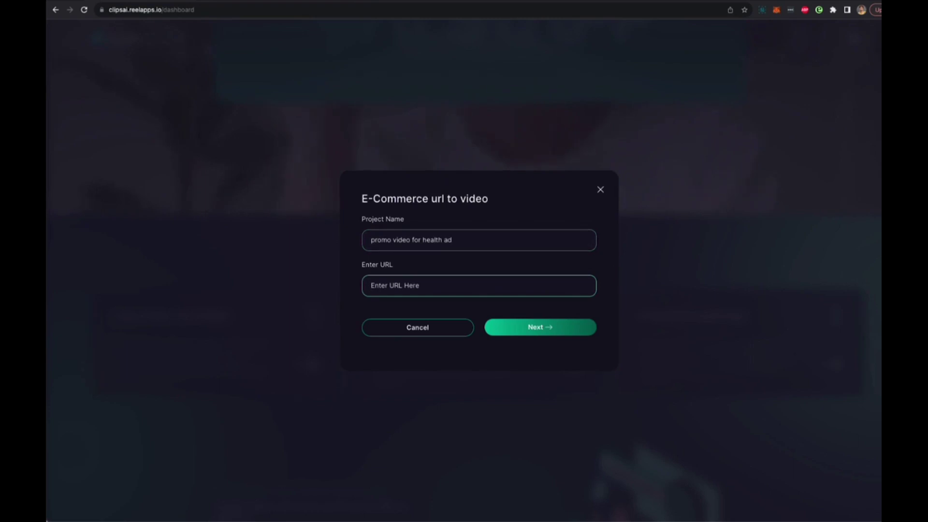
key("ctrl+v")
left_click(535, 327)
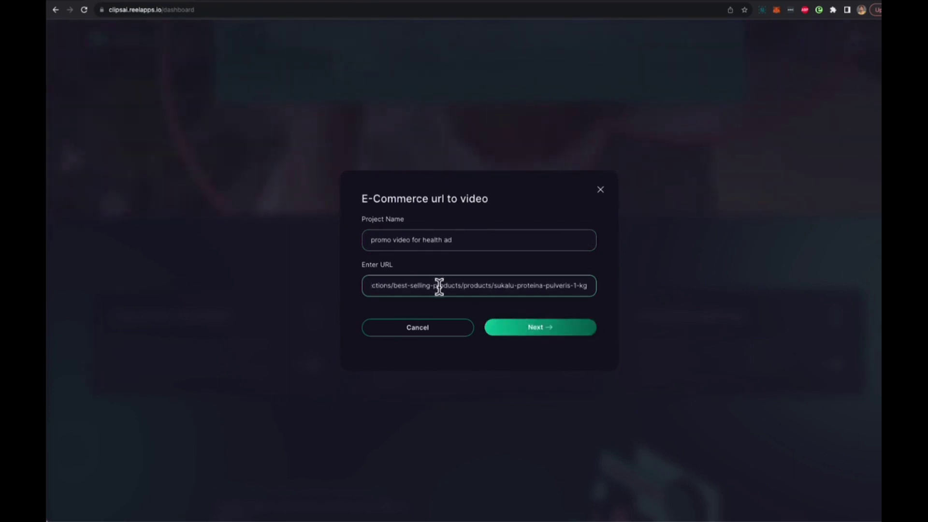
left_click(530, 330)
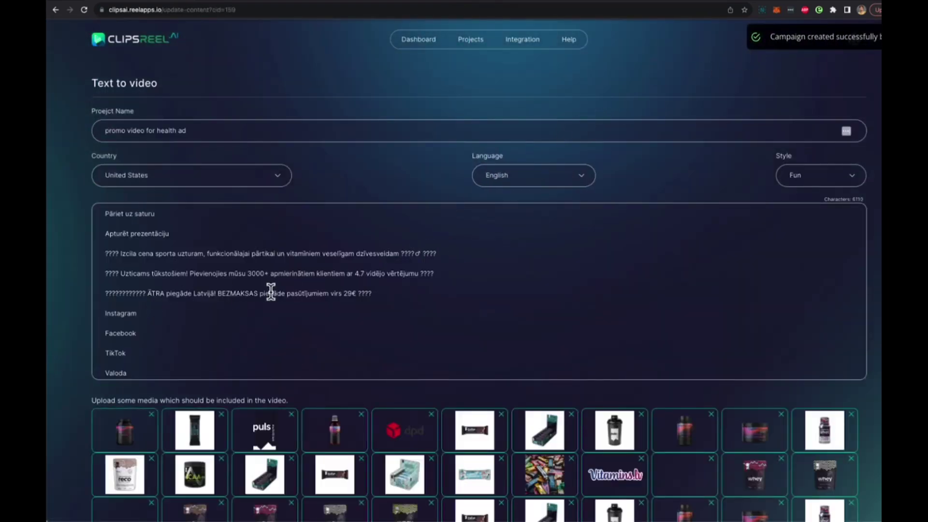
Review the scraped store text, choose Product review as the style, and proceed
scroll(271, 290, "down", 15)
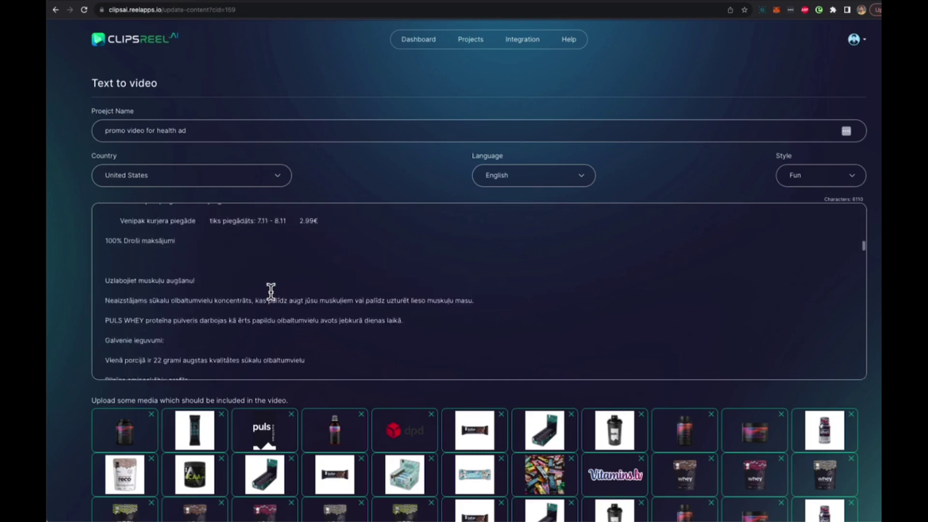
scroll(271, 290, "down", 20)
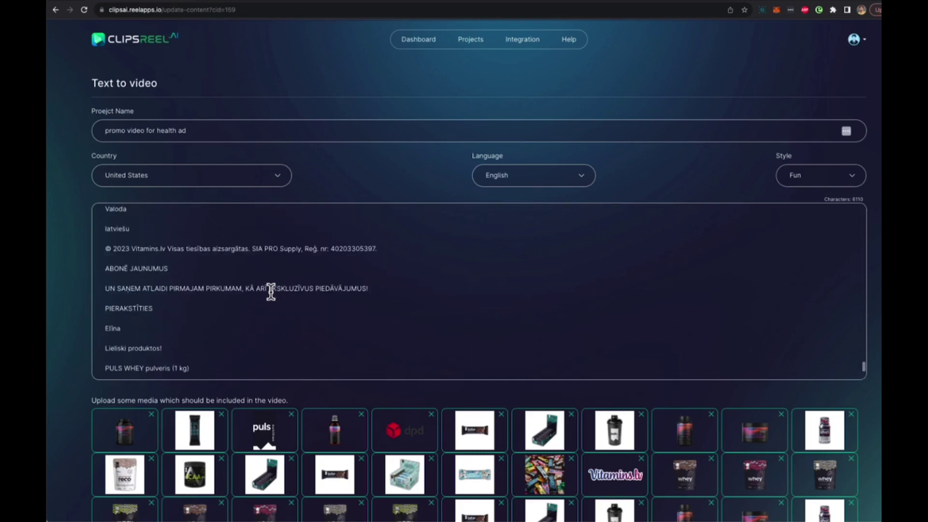
scroll(274, 301, "up", 1)
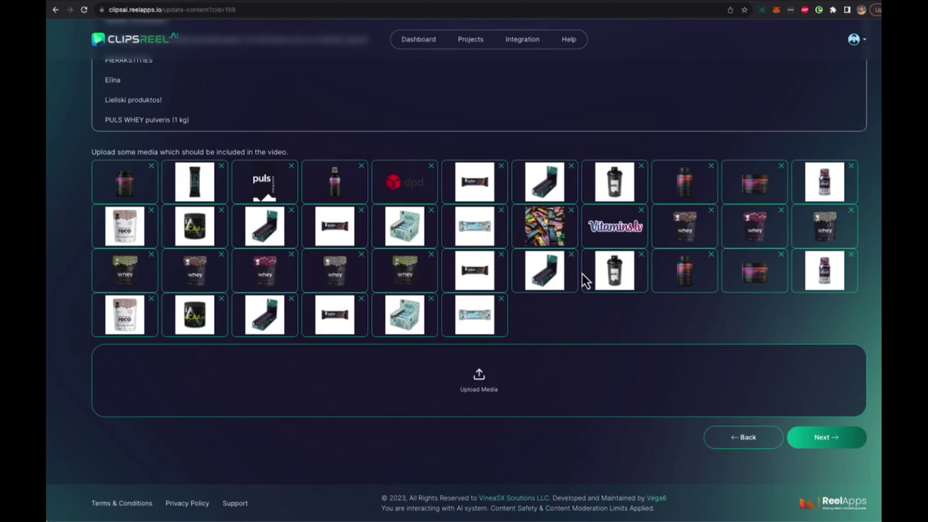
scroll(582, 274, "up", 7)
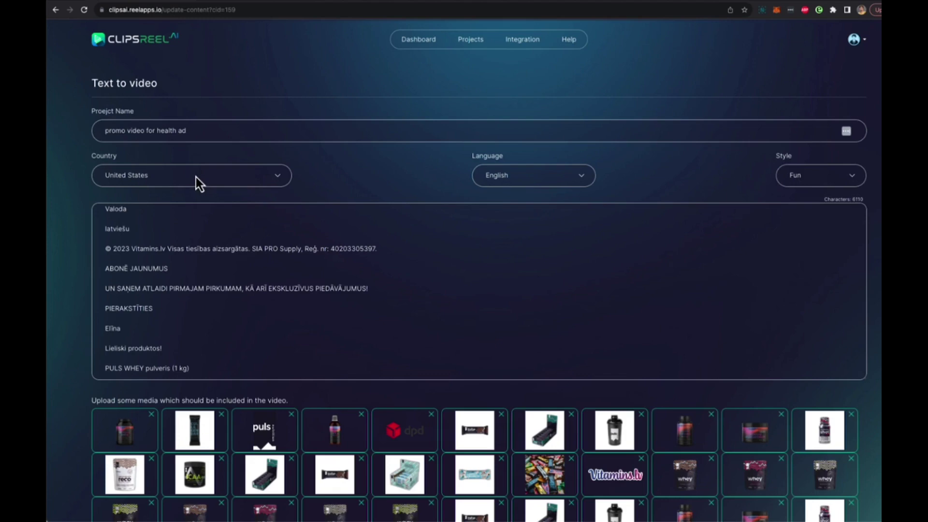
scroll(239, 252, "up", 10)
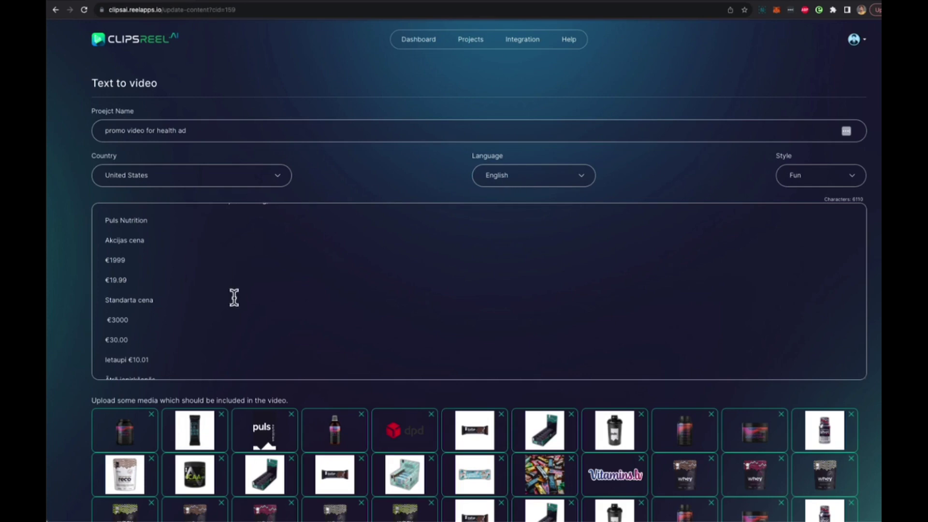
scroll(234, 297, "up", 15)
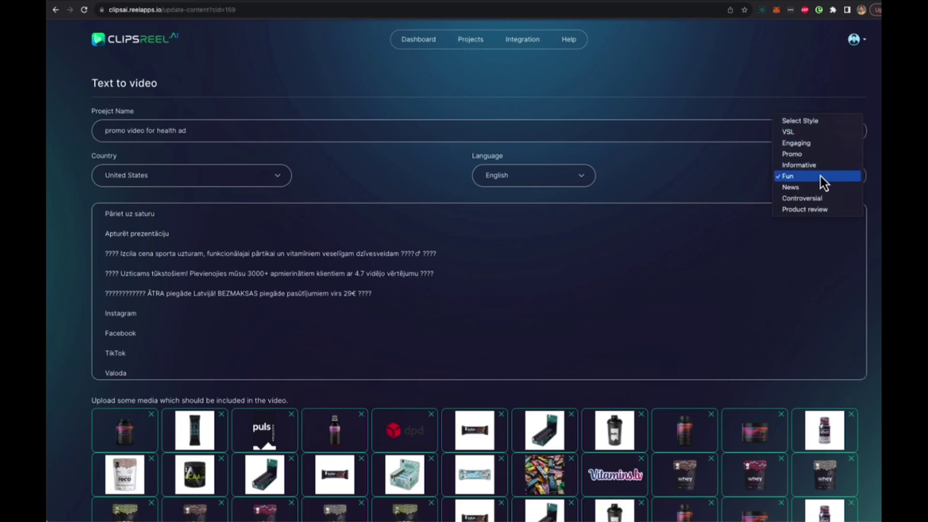
left_click(823, 213)
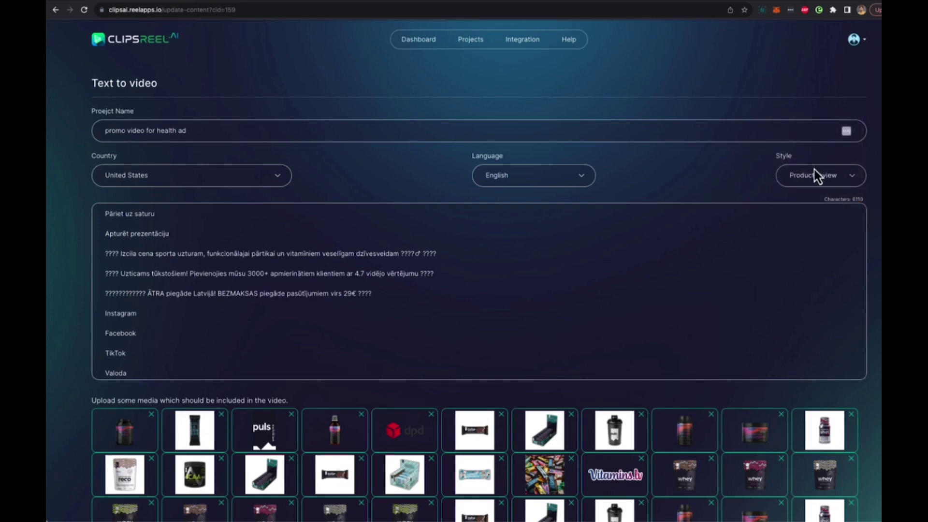
scroll(480, 404, "down", 5)
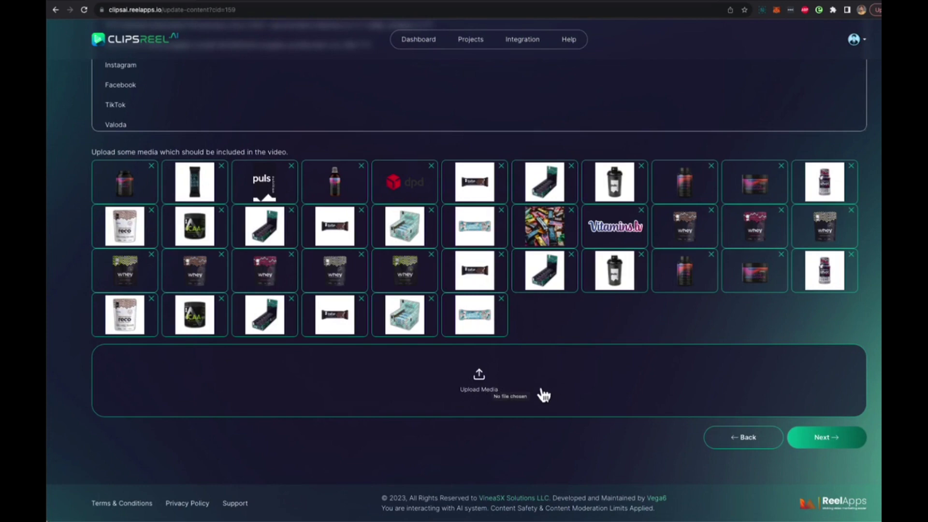
left_click(833, 449)
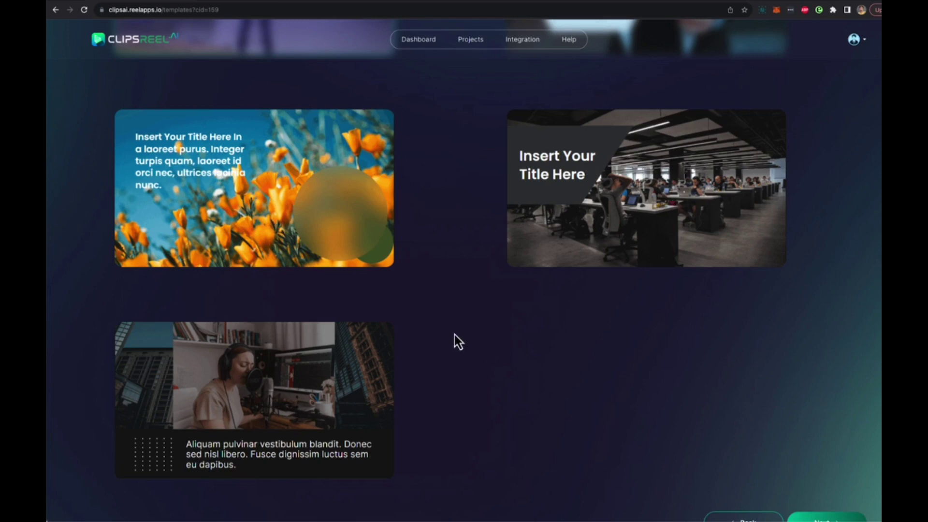
Pick the orange-flower template and continue to the Talking Head step
left_click(312, 249)
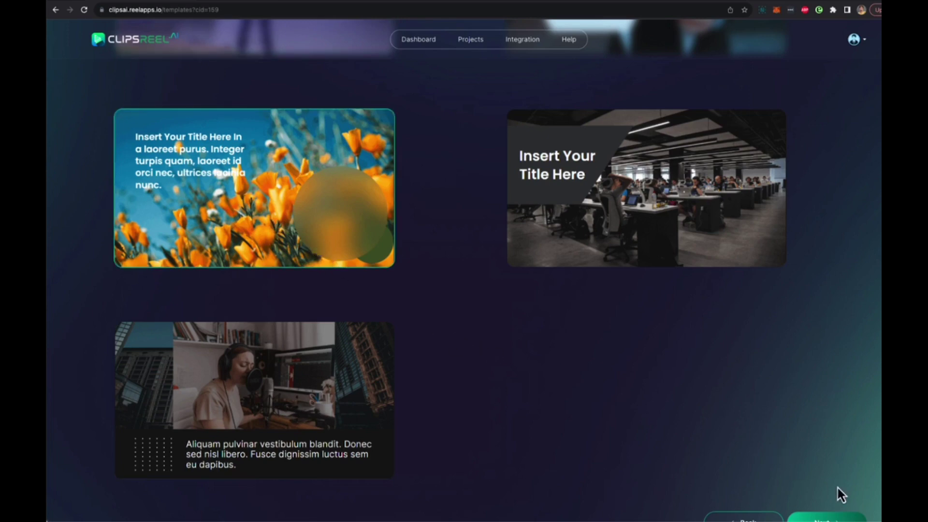
scroll(838, 488, "down", 1)
left_click(829, 498)
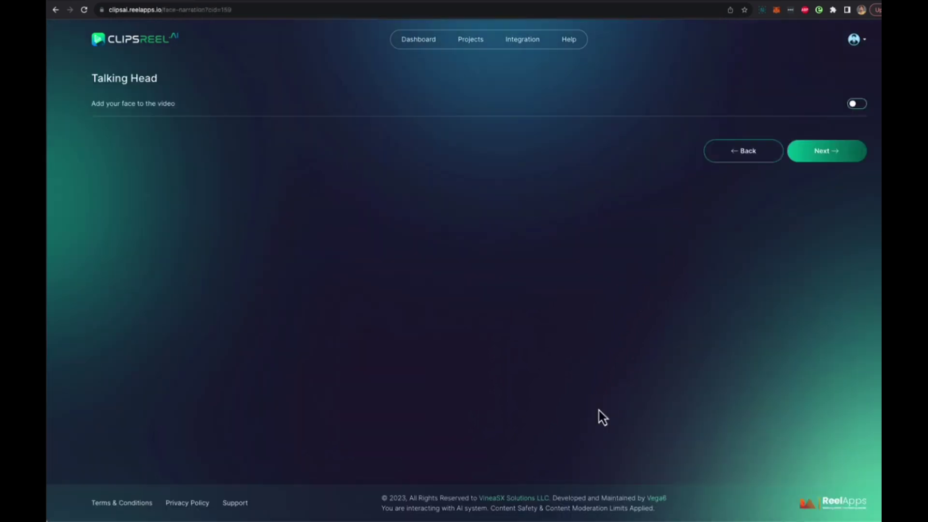
Turn on adding a face, upload the selfie as the talking head, and enable head movement
left_click(856, 105)
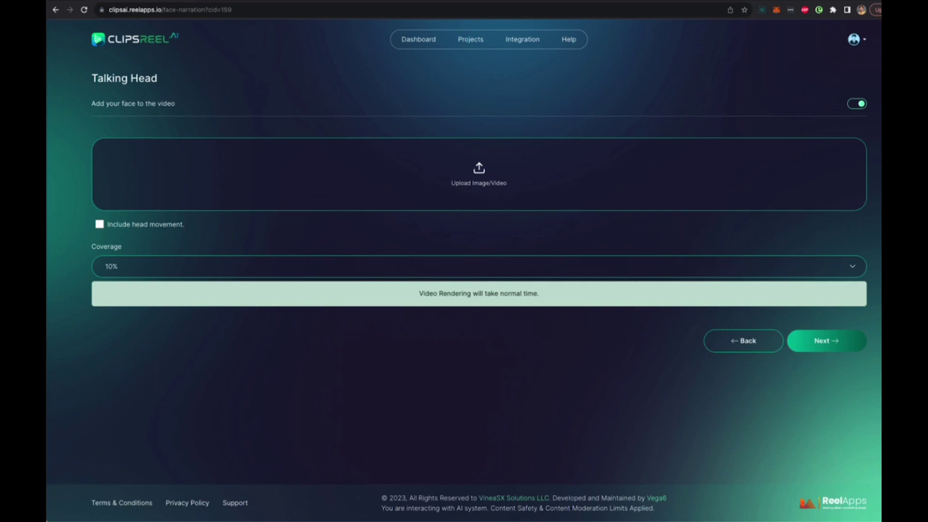
left_click_drag(699, 213, 515, 167)
left_click(99, 225)
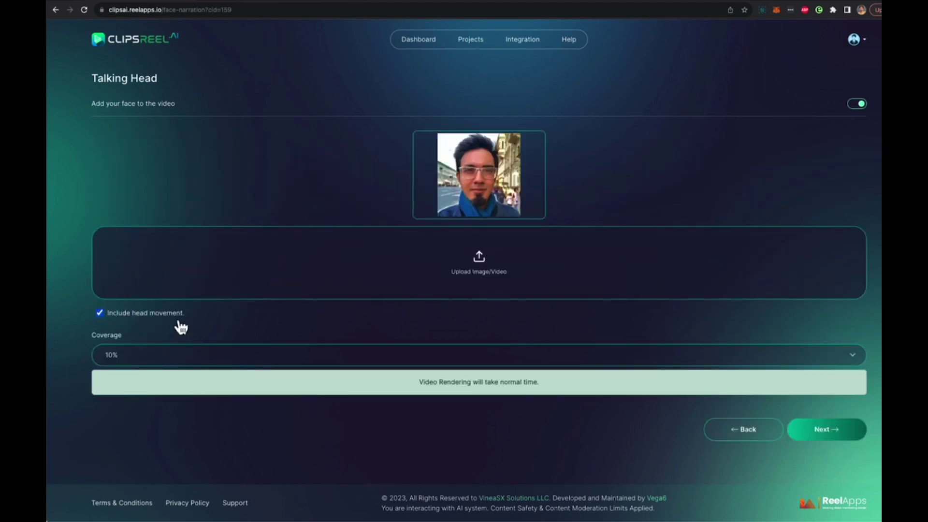
Set the talking-head coverage to 10%, after briefly trying 75%
left_click(168, 356)
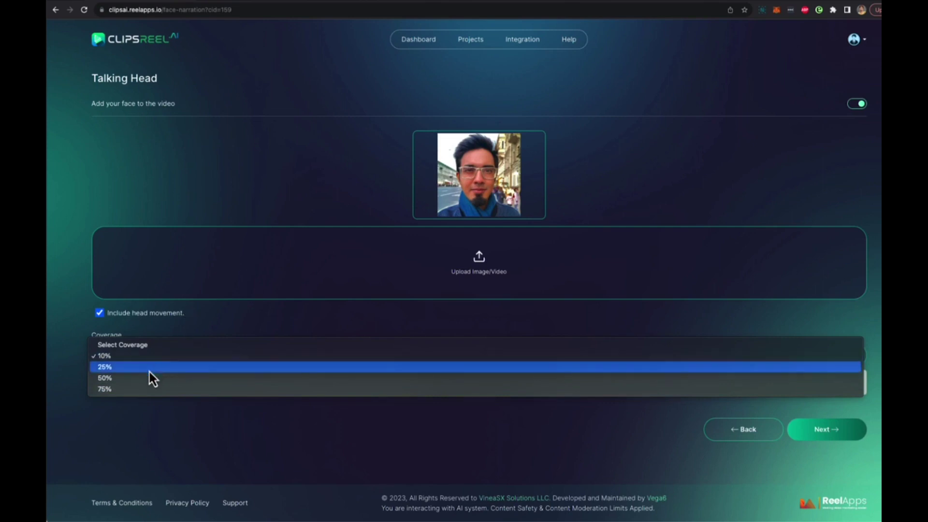
left_click(358, 184)
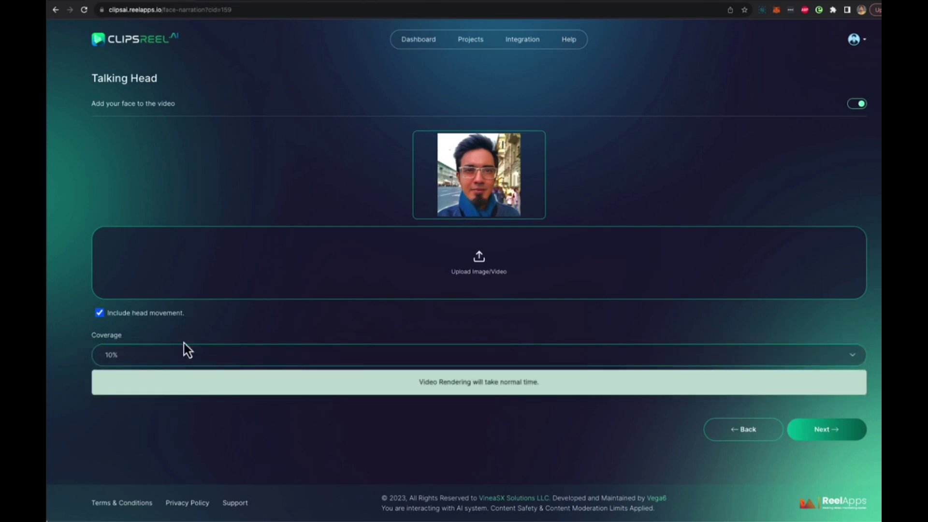
left_click(154, 356)
left_click(152, 358)
left_click(260, 355)
left_click(219, 395)
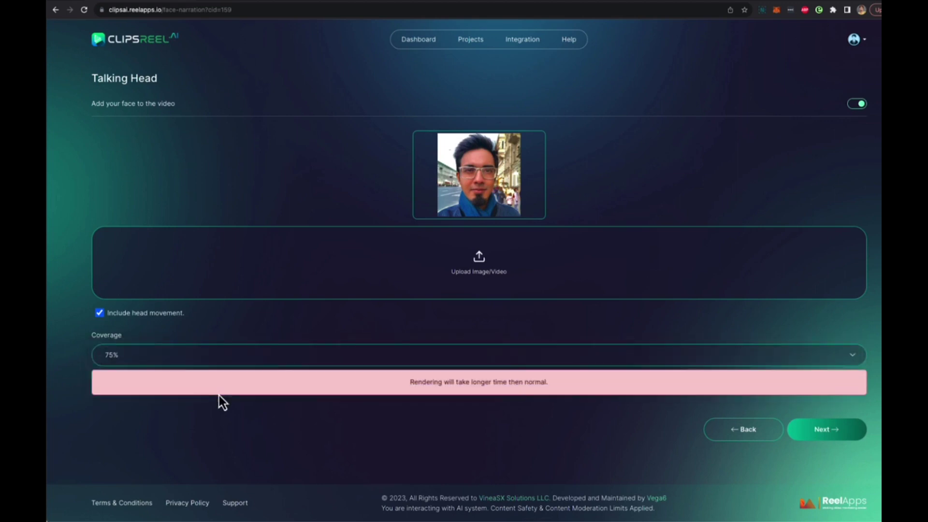
left_click(273, 353)
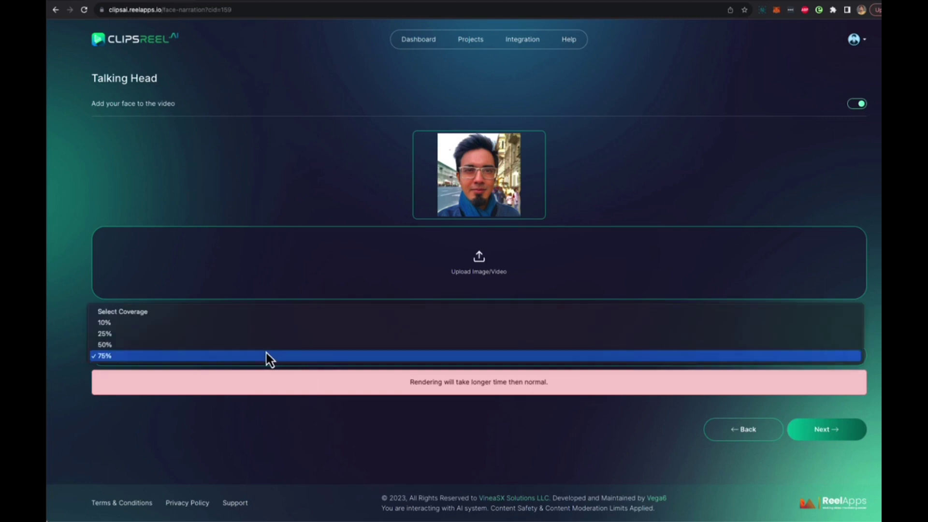
left_click(176, 327)
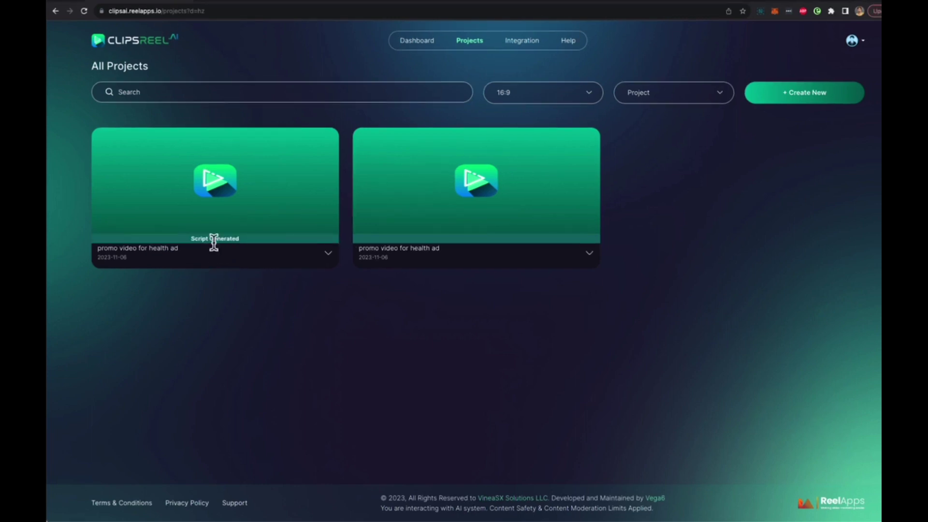
Open the PULS WHEY script via the project's Edit option, read it through, and convert it to video
left_click(328, 252)
left_click(286, 273)
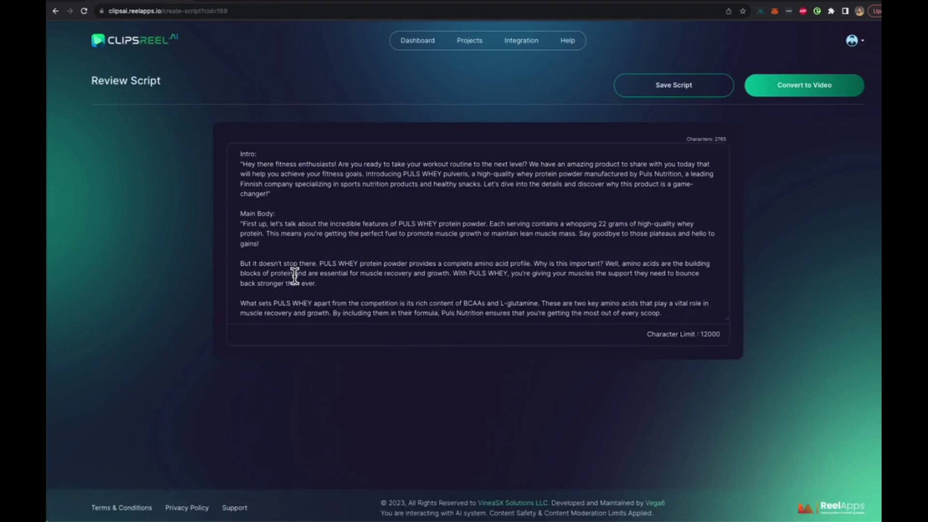
scroll(418, 202, "down", 5)
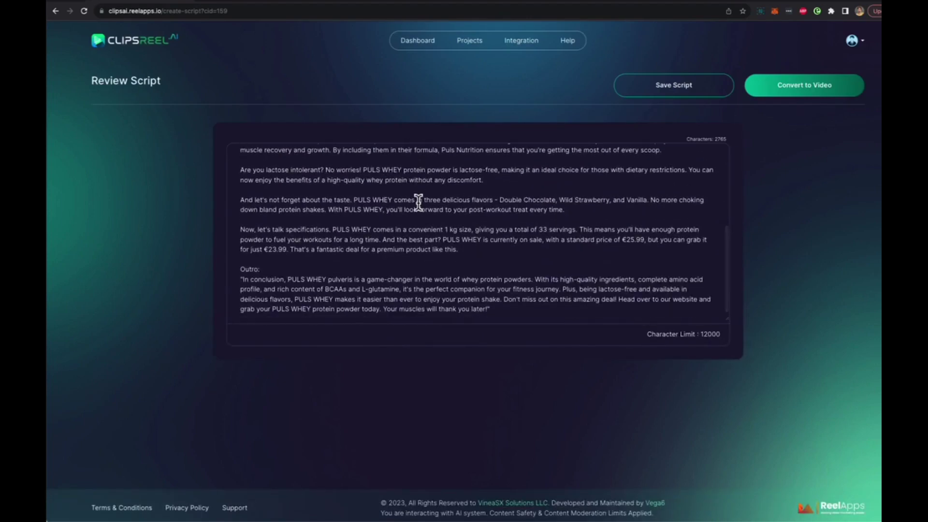
scroll(419, 202, "up", 5)
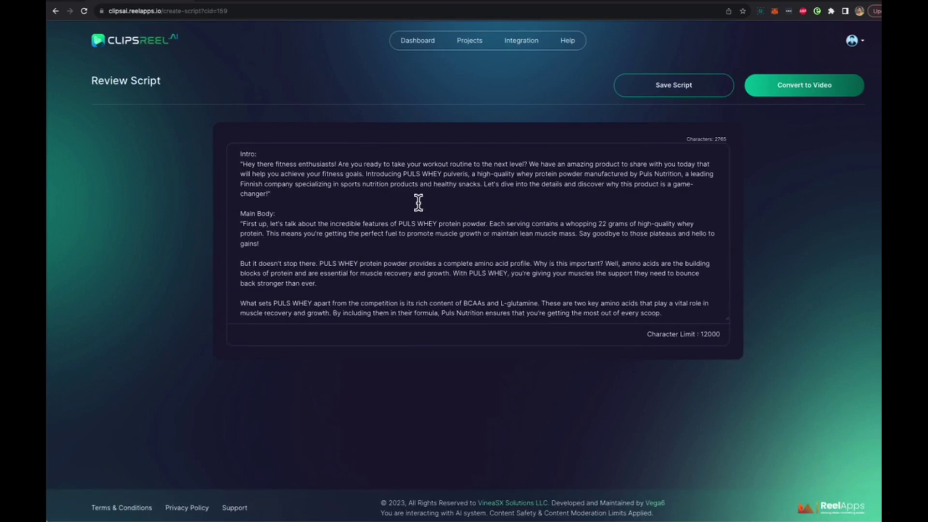
scroll(419, 202, "down", 5)
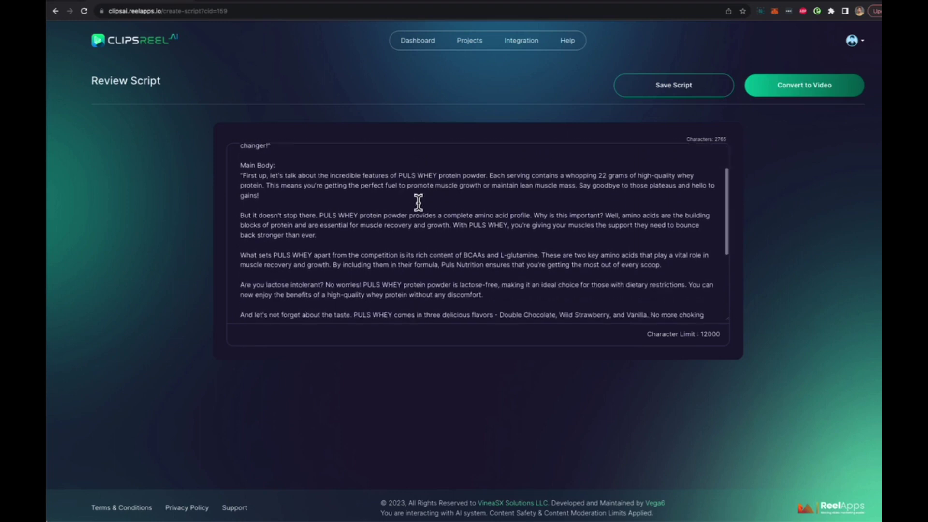
scroll(418, 202, "up", 5)
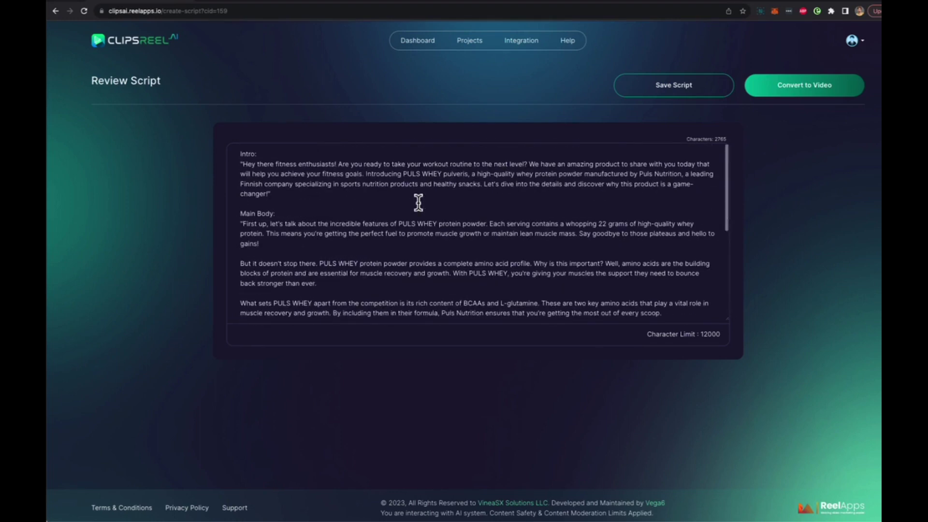
left_click(803, 96)
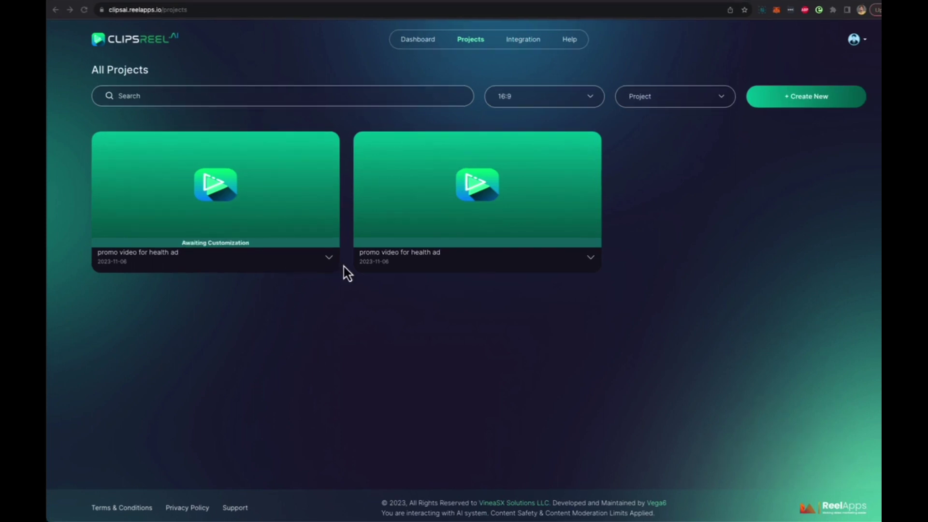
Open the options menu on the first project card
left_click(327, 261)
Open the promo project in the editor and select the protein jar clip in the first scene
left_click(292, 279)
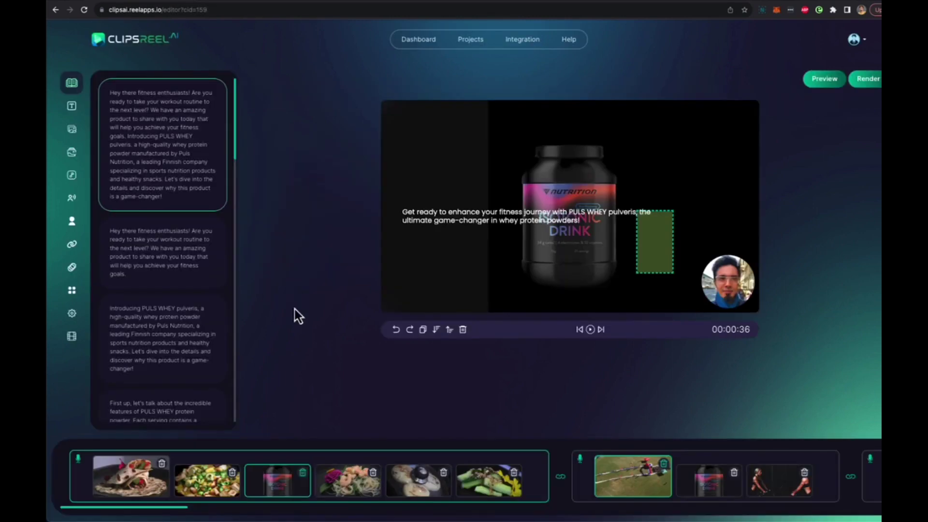
left_click(138, 474)
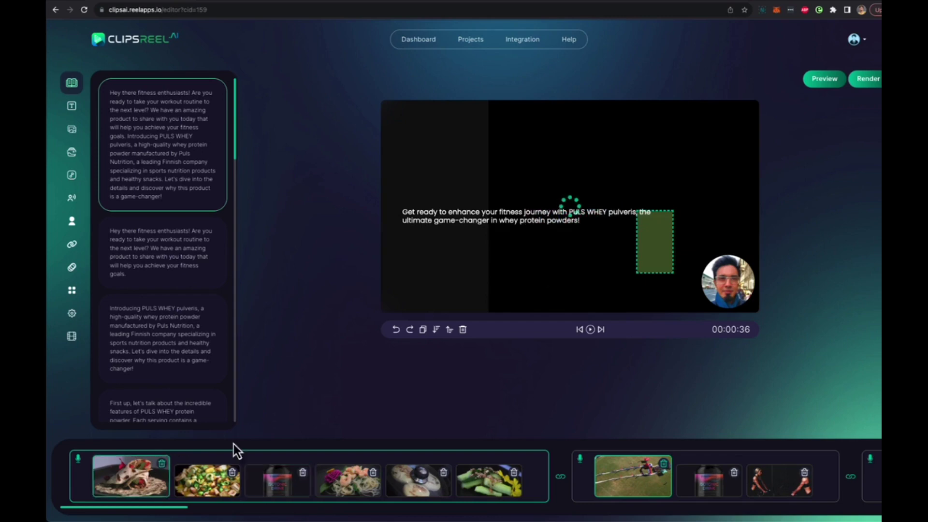
scroll(193, 242, "down", 15)
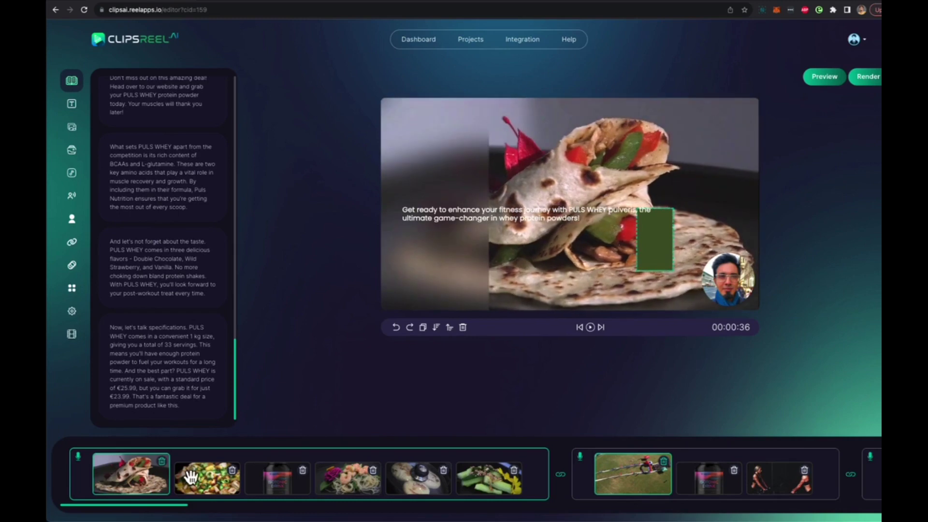
left_click(267, 481)
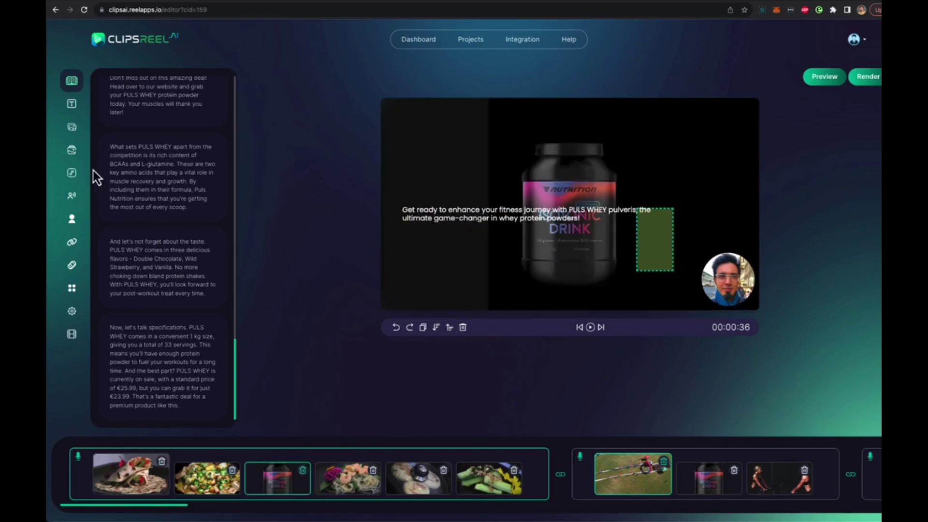
Replace the jar clip with the pile of protein bars image from Web Media
left_click(71, 127)
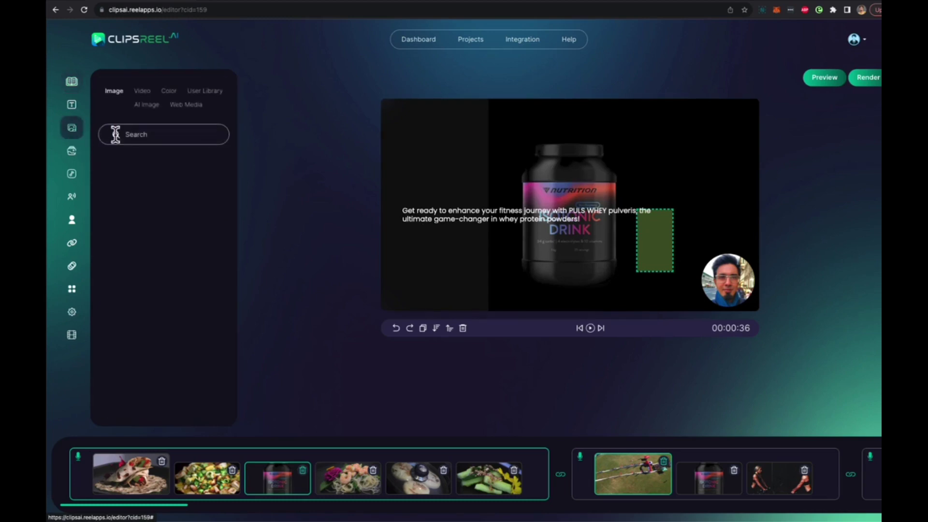
left_click(204, 94)
left_click(188, 105)
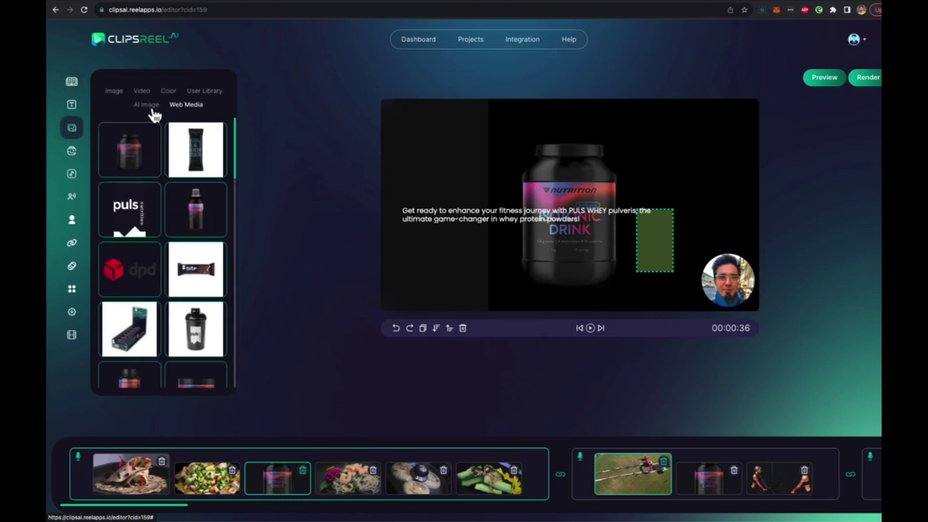
scroll(175, 244, "down", 5)
scroll(175, 244, "down", 1)
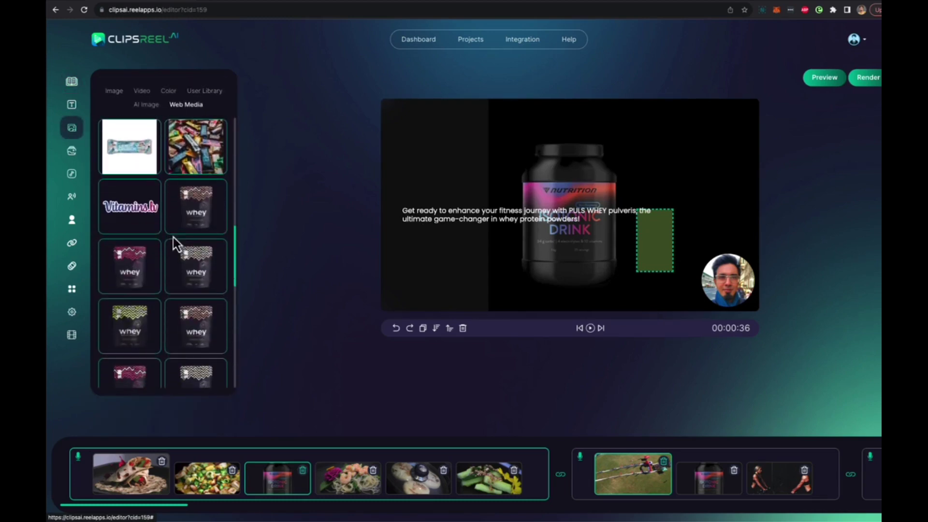
left_click(197, 270)
left_click(144, 335)
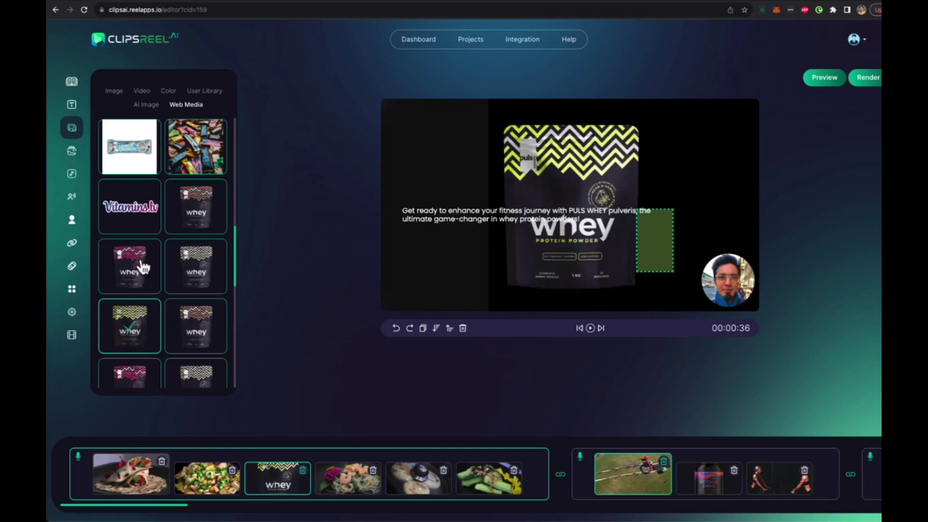
left_click(138, 170)
left_click(189, 167)
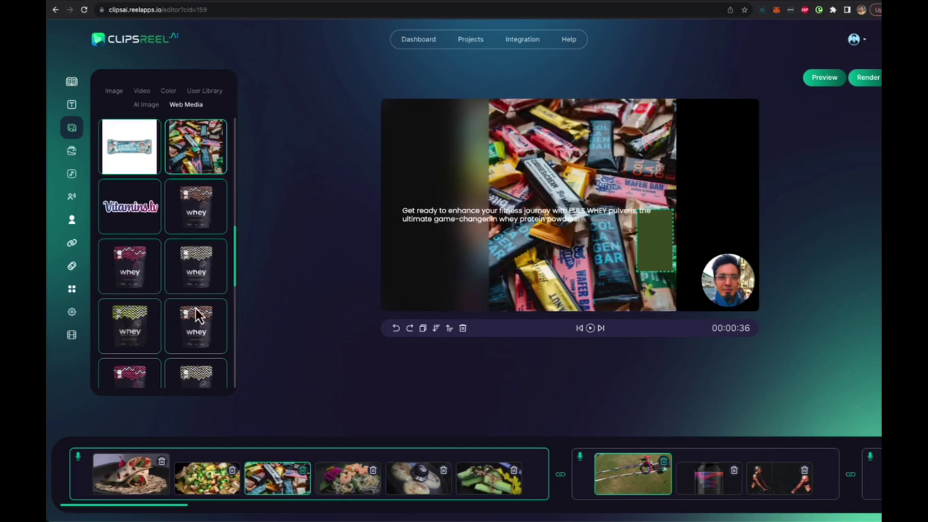
Select the gym scene clip, then the PULS nutrition logo clip, in the timeline
scroll(668, 454, "right", 10)
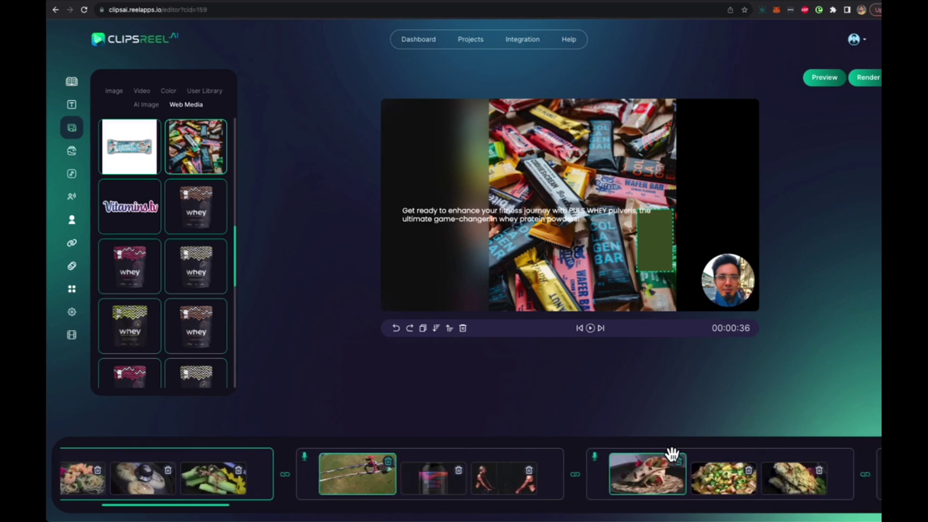
left_click(475, 479)
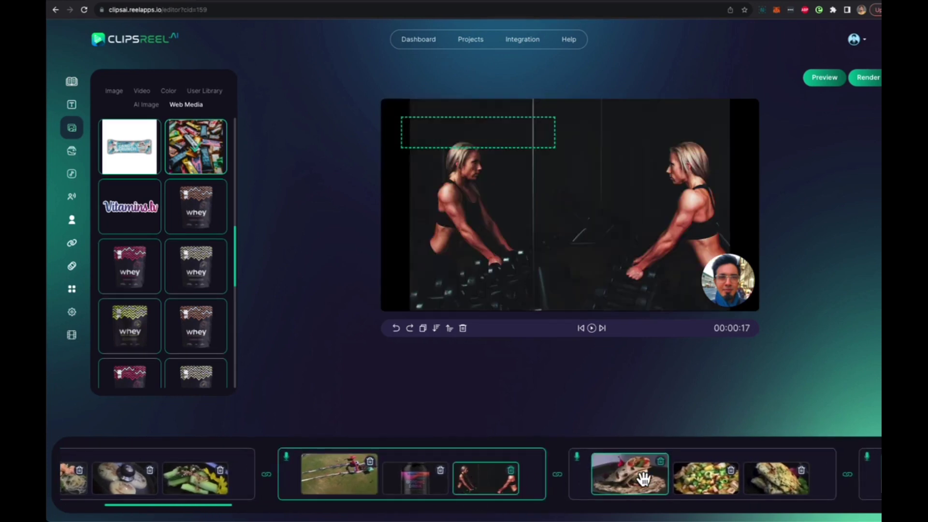
scroll(642, 479, "right", 6)
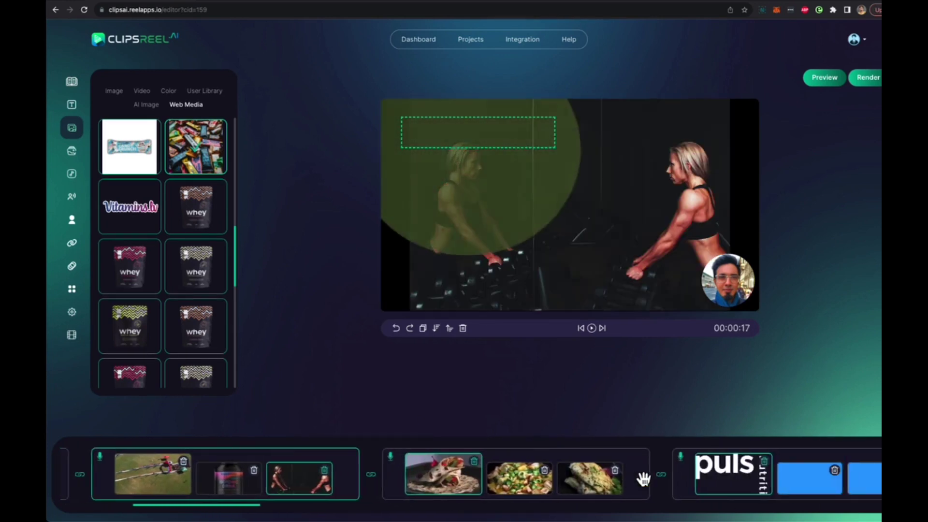
left_click(724, 488)
Swap the puls logo clip for the pink whey pouch image and shrink the blue clip's green circle
left_click(132, 283)
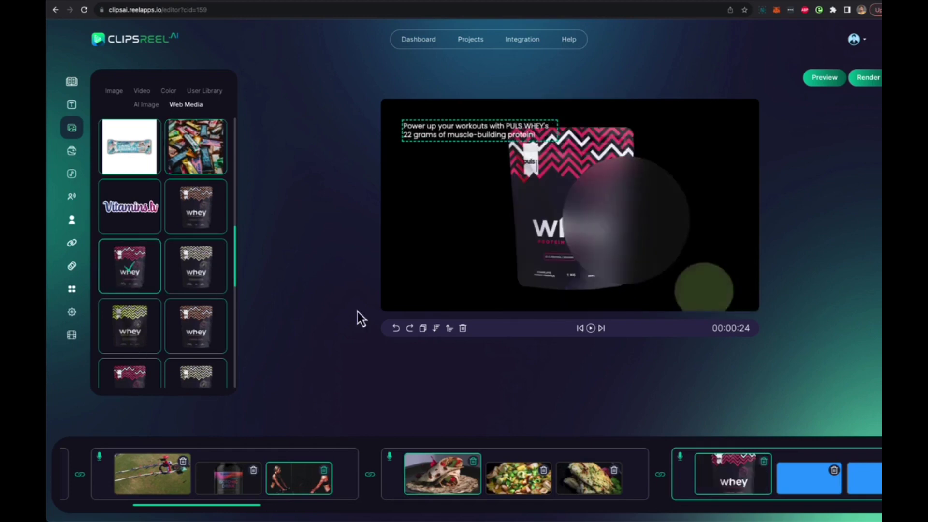
left_click(794, 472)
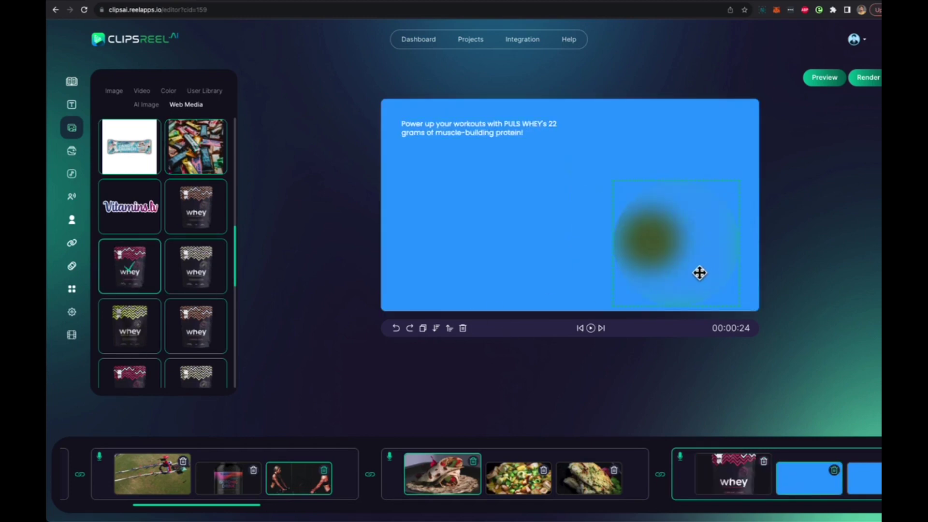
left_click_drag(612, 179, 679, 230)
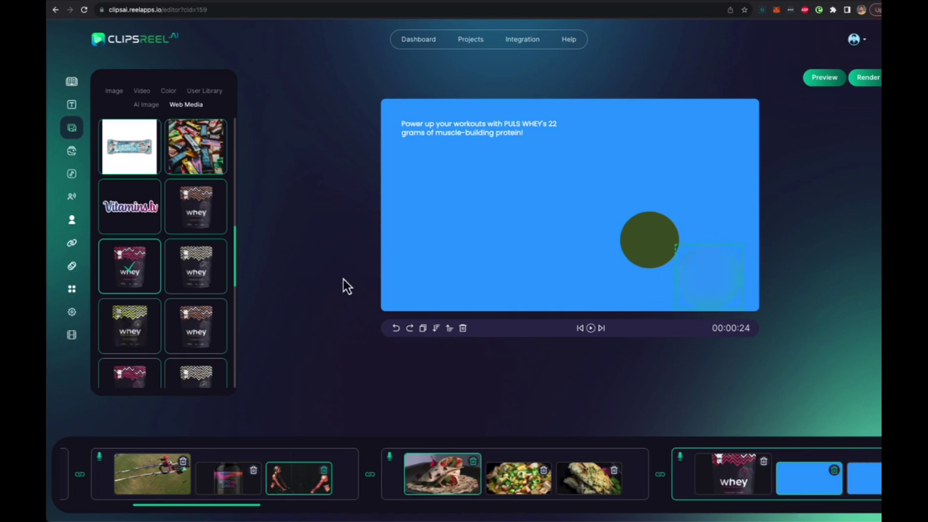
On the gym scene clip, add a text layer, edit the headline, and look up the 'unna' font without applying it
left_click(283, 471)
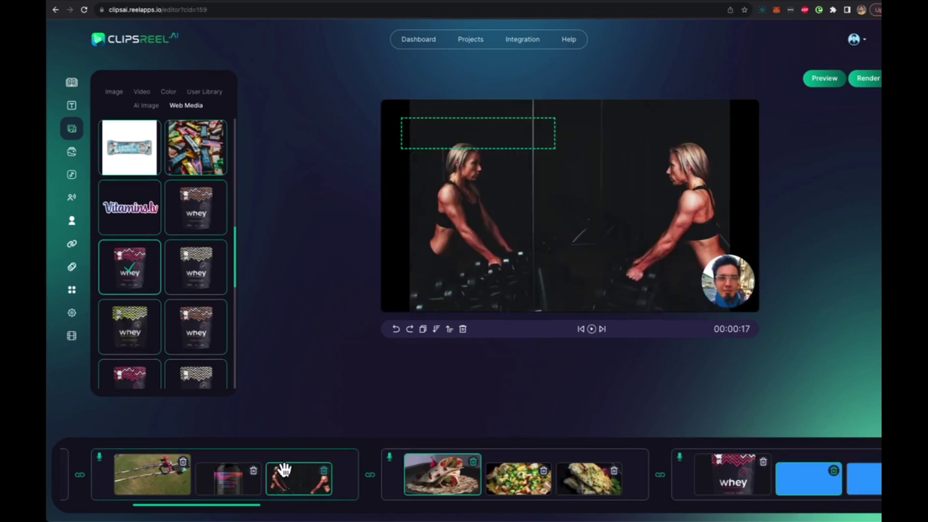
left_click(71, 87)
left_click(163, 97)
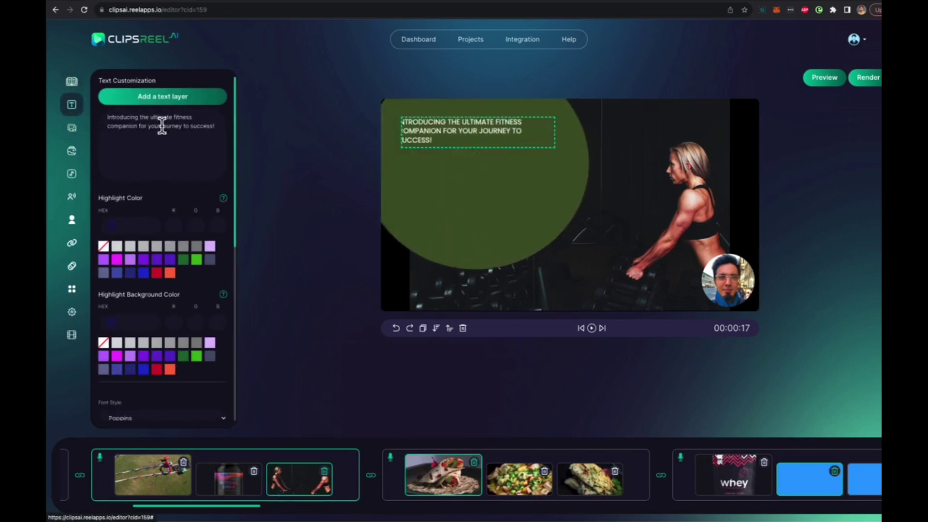
left_click(212, 170)
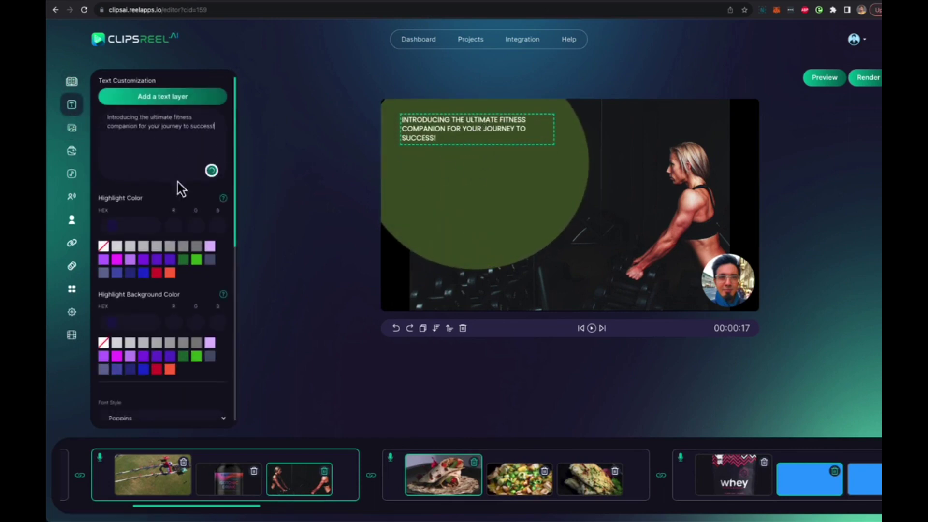
scroll(155, 300, "down", 2)
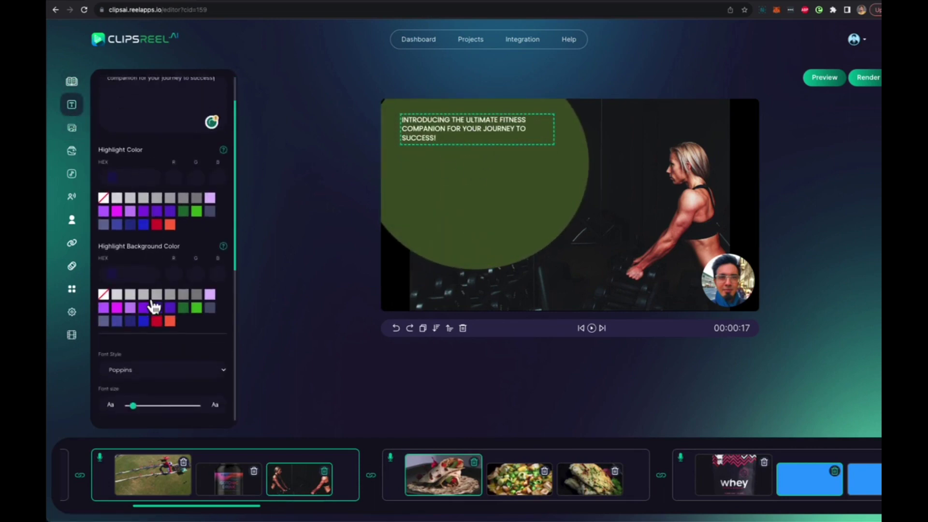
scroll(163, 358, "down", 2)
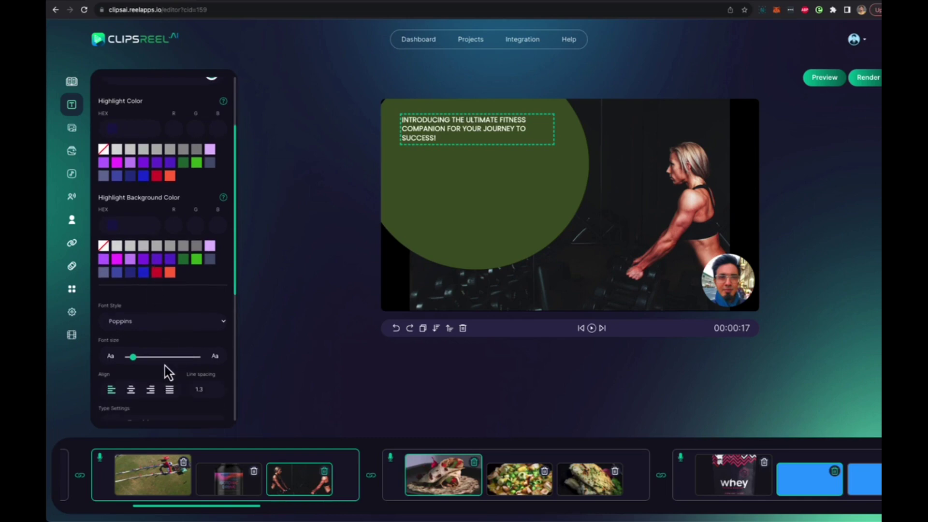
left_click(142, 323)
type("unna")
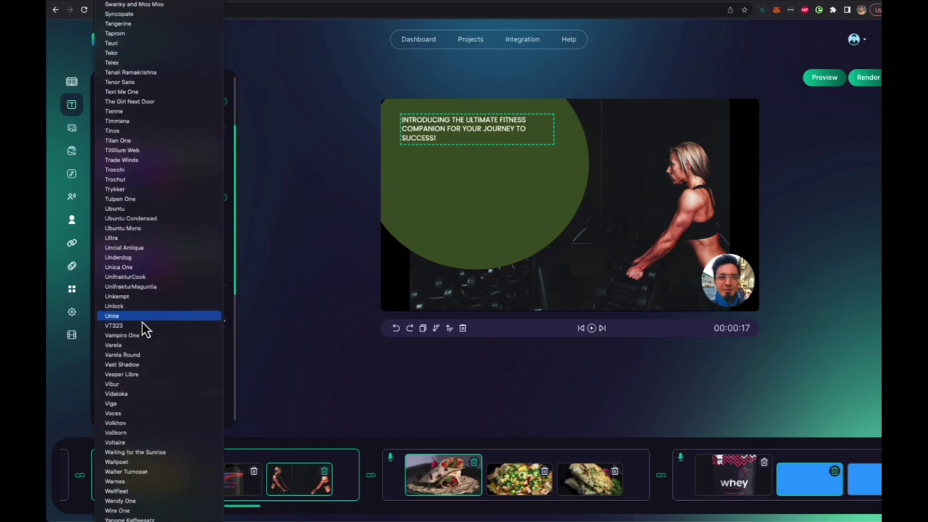
key("Escape")
Resize and centre-align the caption, keep the original line spacing, and bring up the media image library
mouse_move(150, 359)
left_mouse_down()
mouse_move(133, 360)
mouse_move(146, 360)
left_mouse_up()
left_click(130, 391)
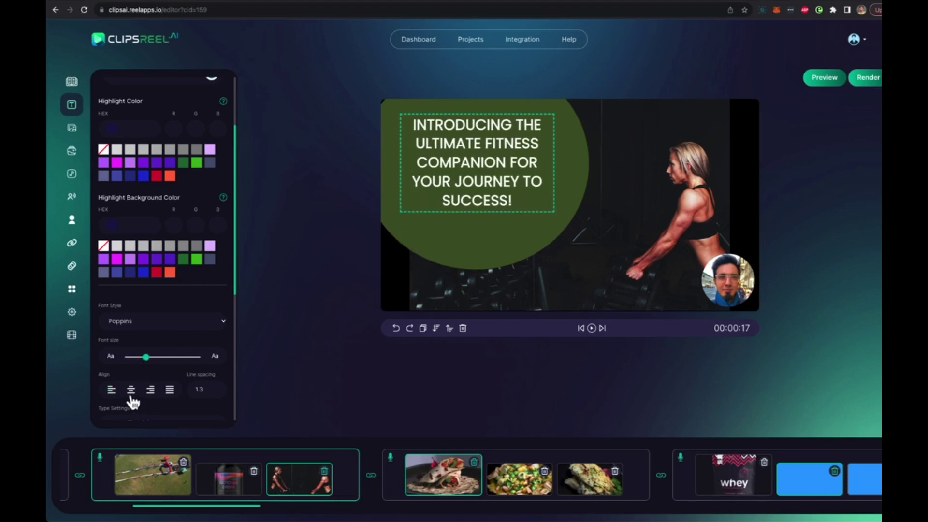
scroll(153, 411, "down", 5)
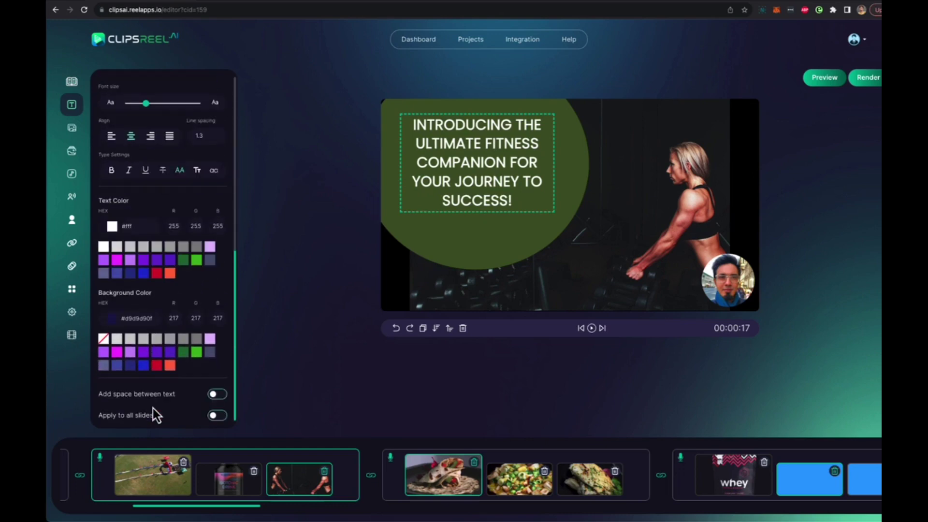
left_click(217, 395)
left_click(217, 395)
left_click(71, 129)
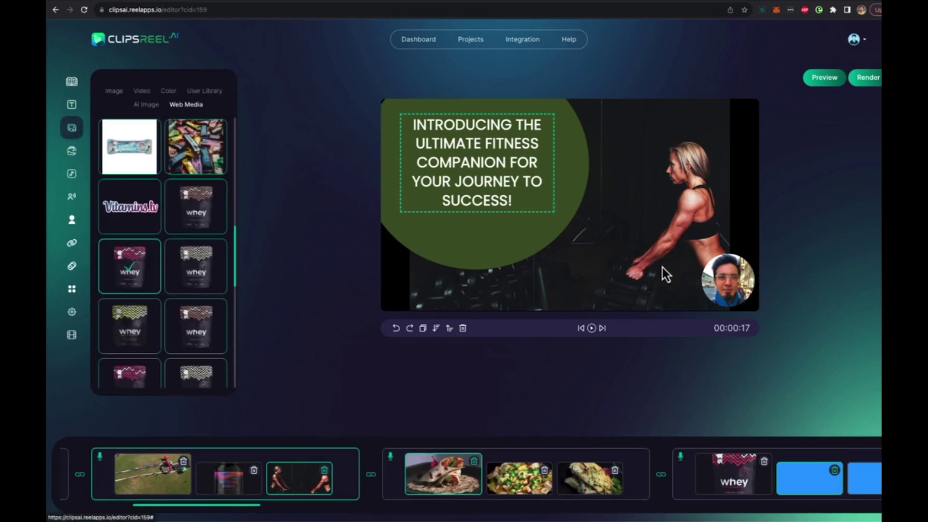
left_click(72, 152)
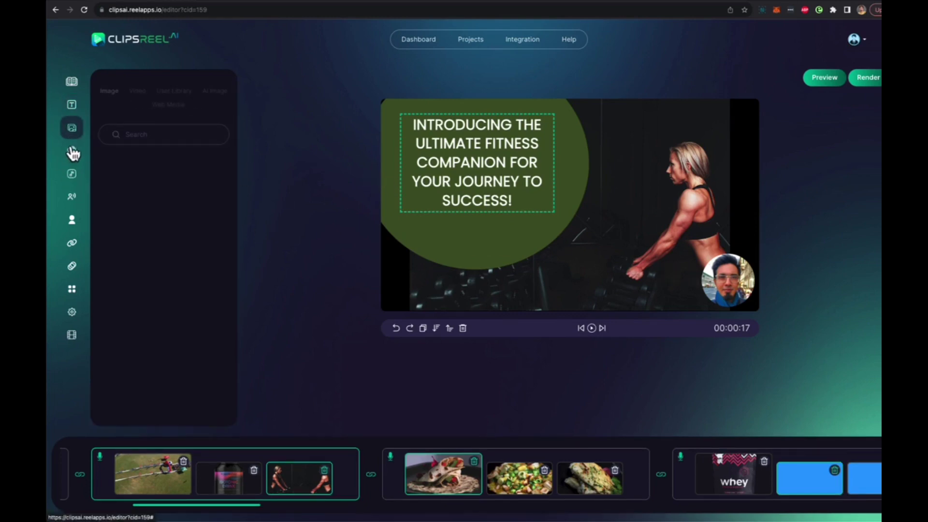
left_click(212, 93)
left_click(171, 106)
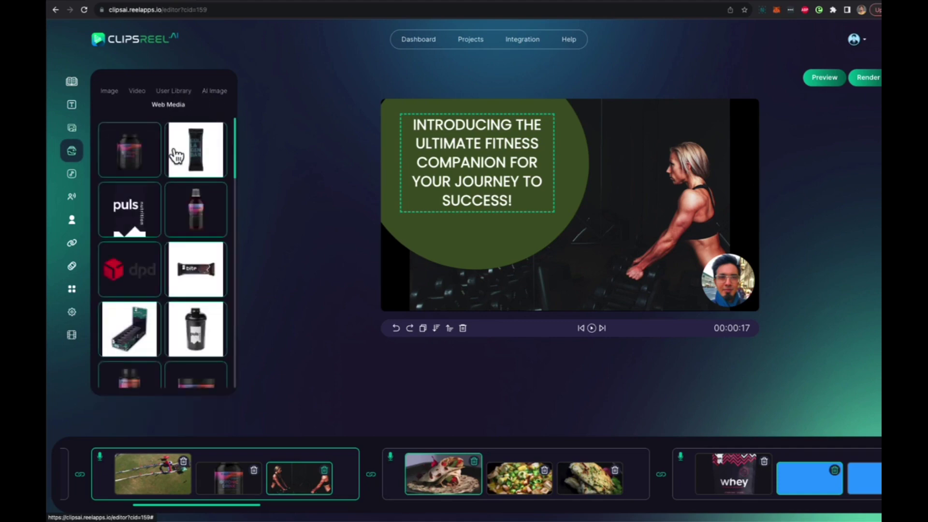
scroll(146, 287, "down", 1)
left_click(202, 243)
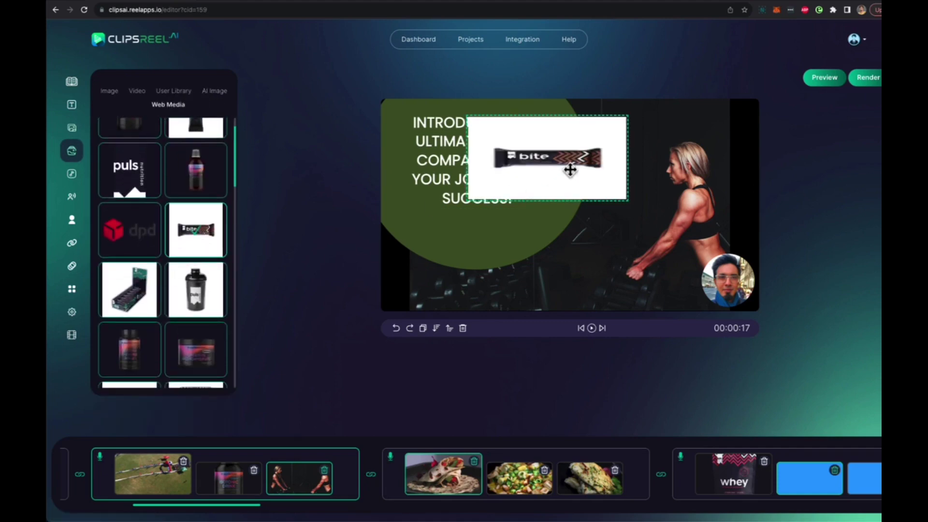
left_click(463, 330)
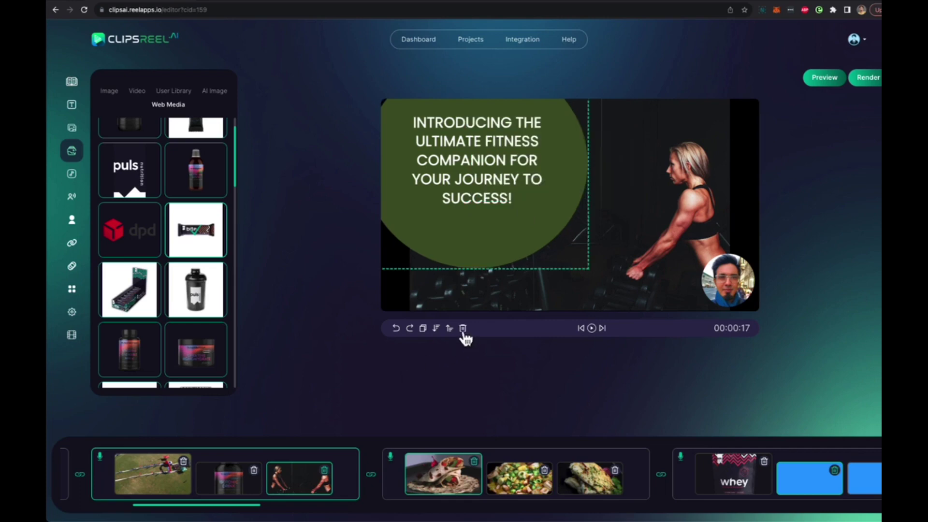
Look through the music and robo-voice settings, keep the current narrator voice, and reach the Talking Head settings
left_click(74, 180)
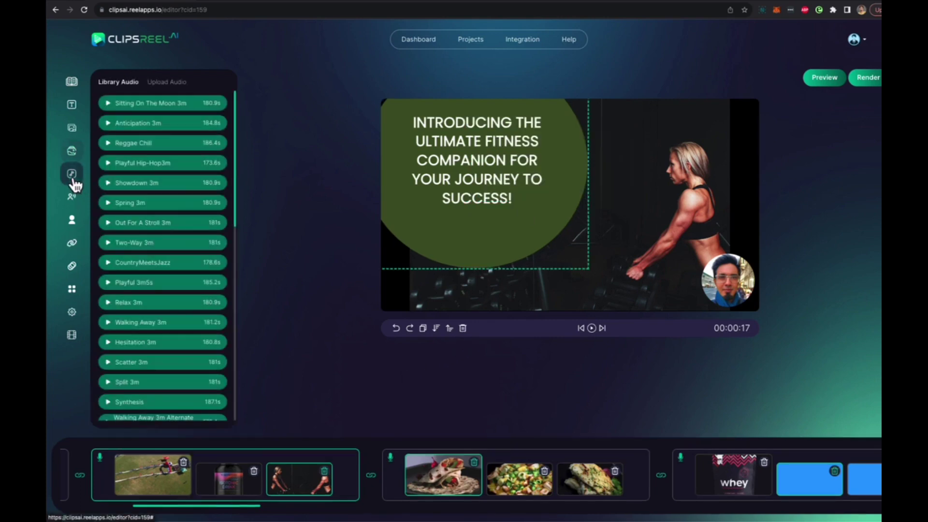
left_click(71, 198)
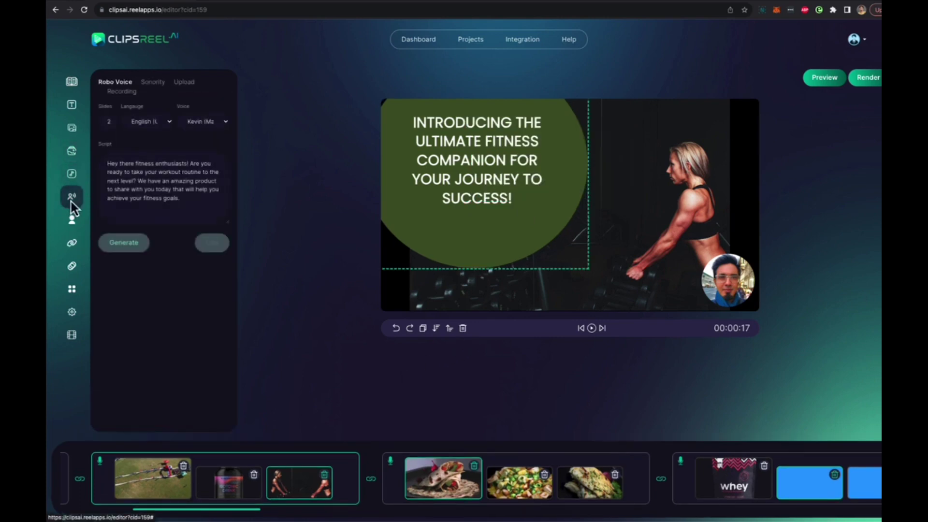
left_click(195, 129)
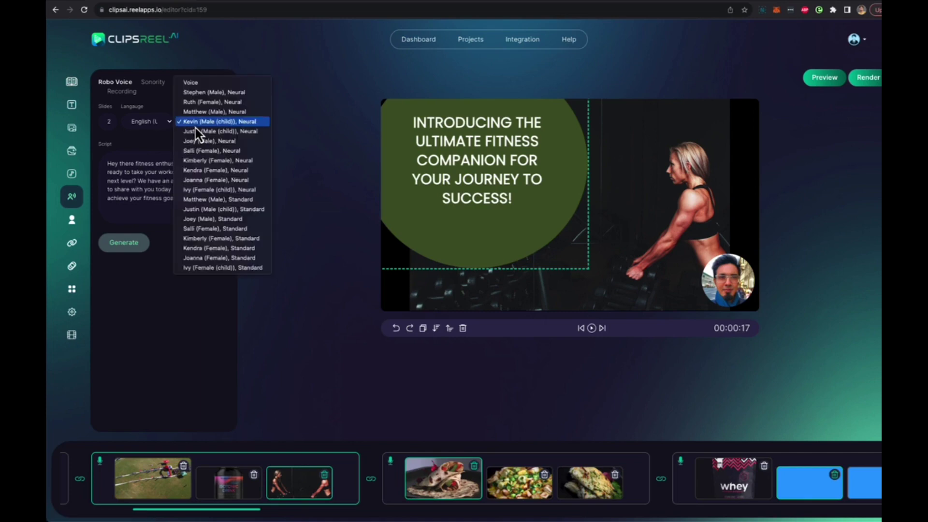
left_click(195, 128)
left_click(73, 226)
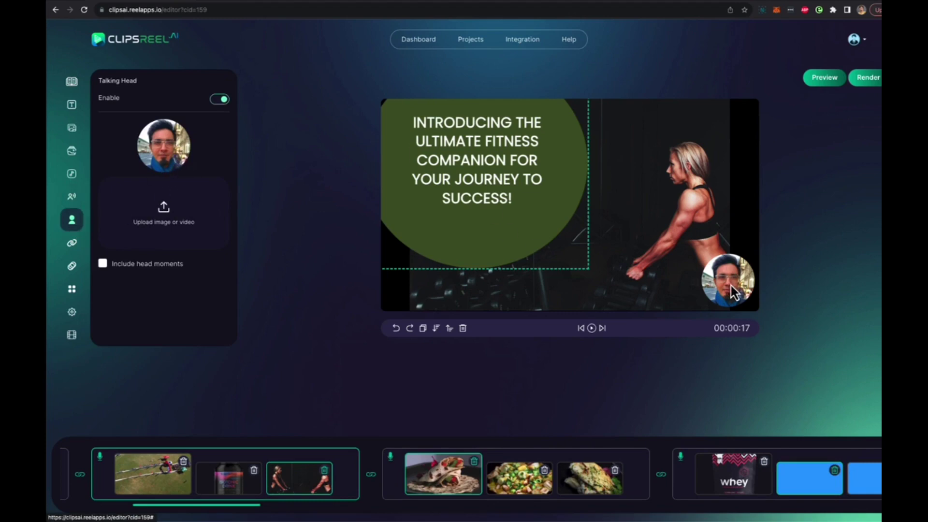
Tick 'Include head moments' for the talking head, then move past Transitions and Animations to Templates
left_click(112, 266)
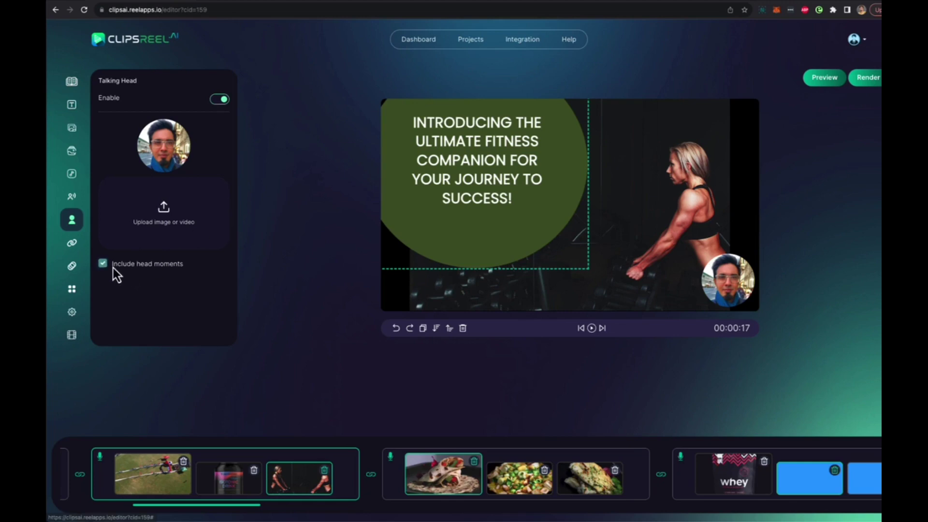
left_click(70, 245)
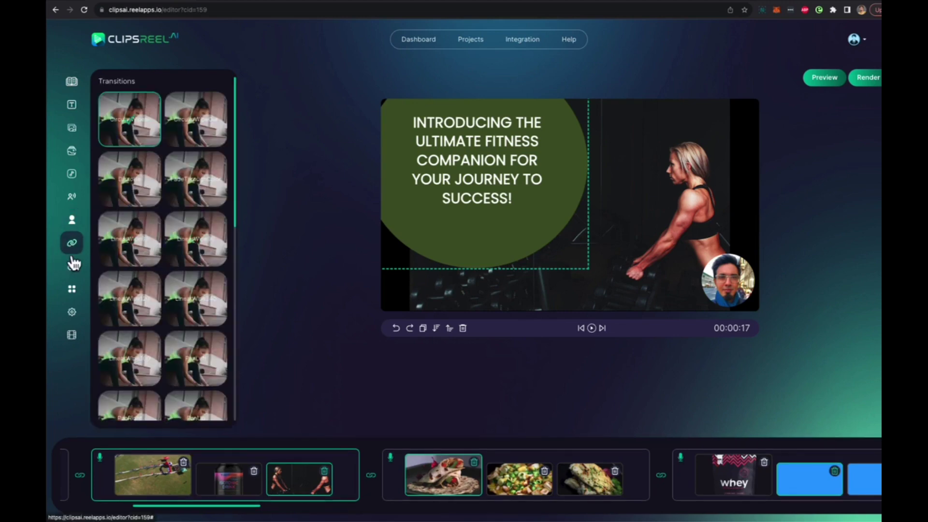
left_click(72, 271)
left_click(74, 292)
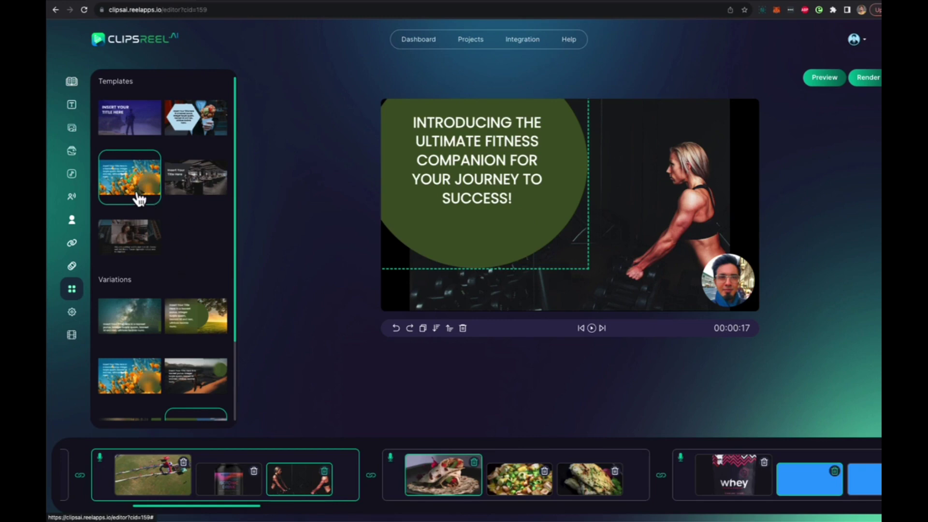
Apply the layout variation with the caption left of the green circle, then bring up the video settings
scroll(167, 319, "down", 3)
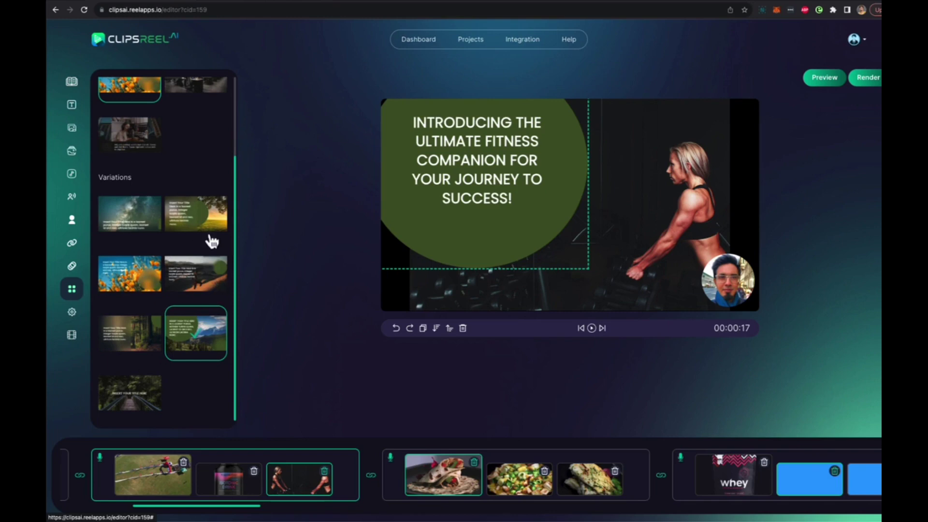
left_click(183, 289)
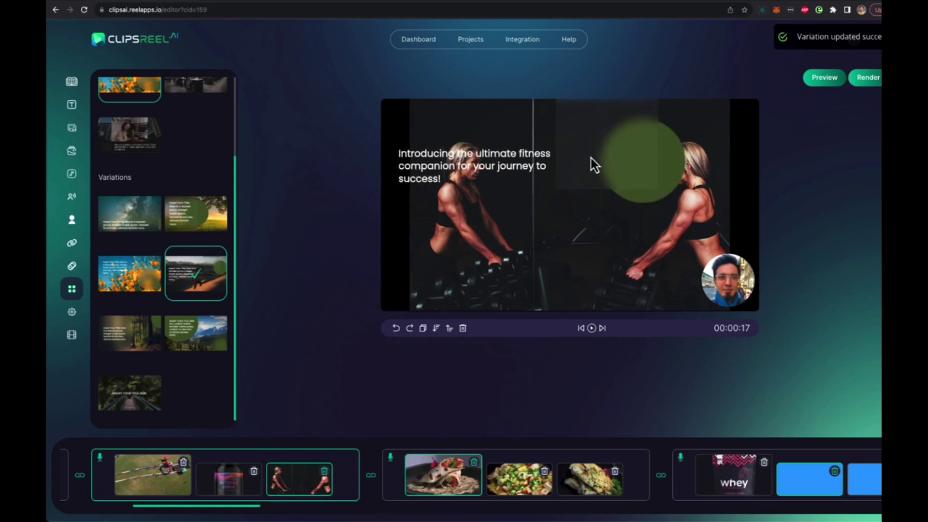
left_click(72, 311)
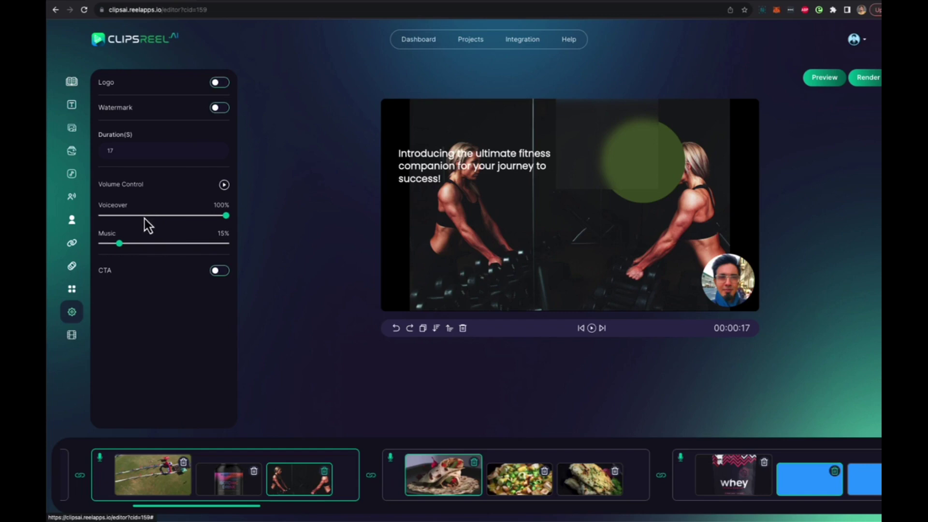
left_click(70, 339)
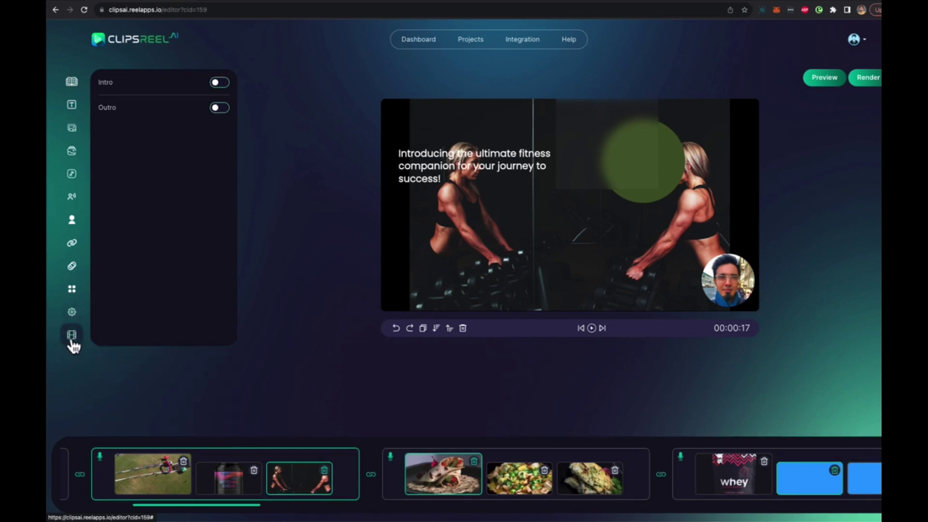
left_click(220, 109)
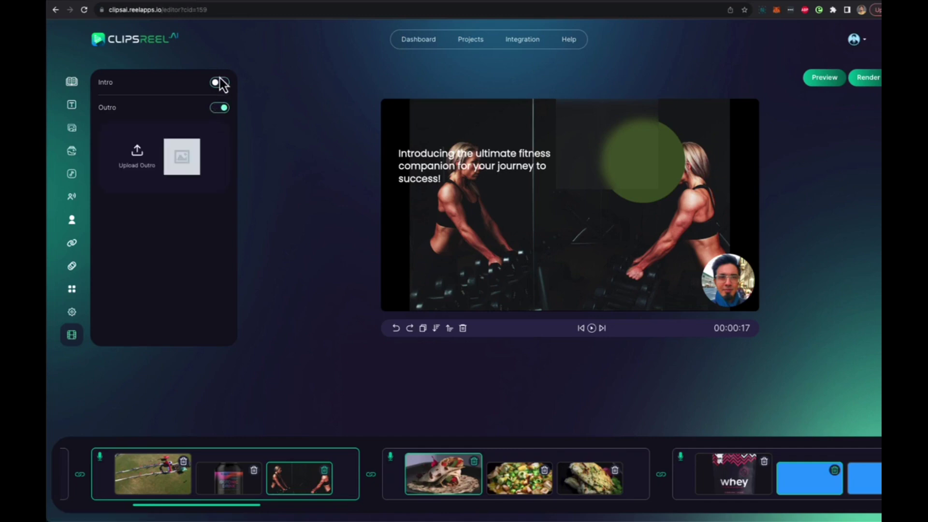
left_click(220, 83)
left_click(221, 109)
left_click(72, 104)
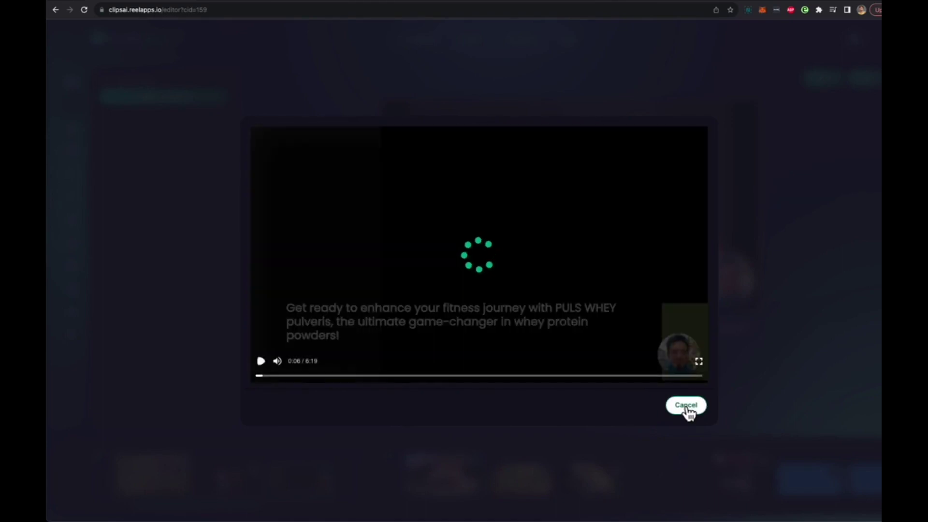
Close the video preview and render the final promo video
left_click(687, 406)
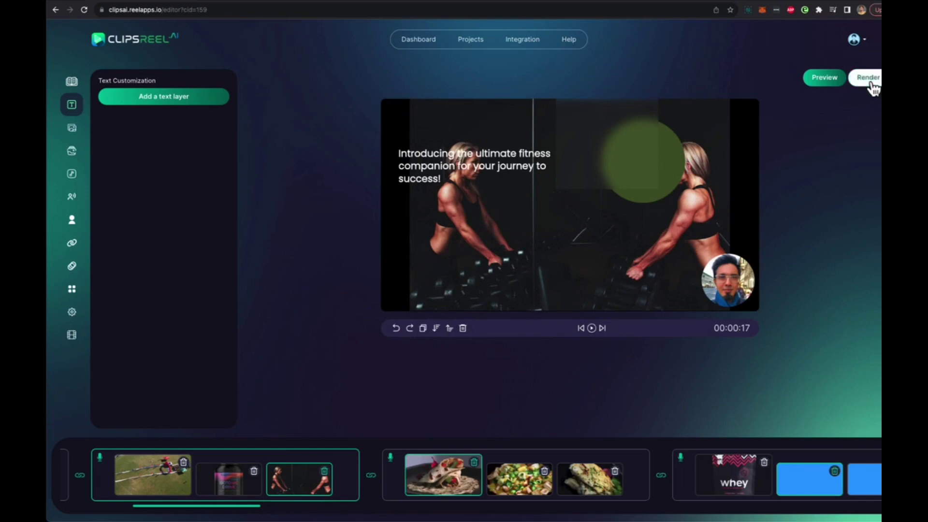
left_click(870, 79)
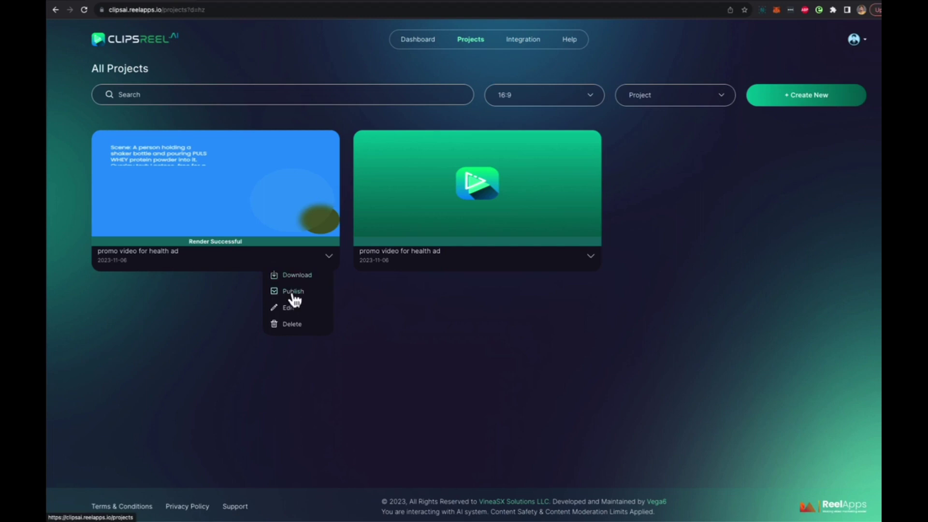
Check the Publish options without publishing, then download the rendered promo as output (6).mp4
left_click(293, 292)
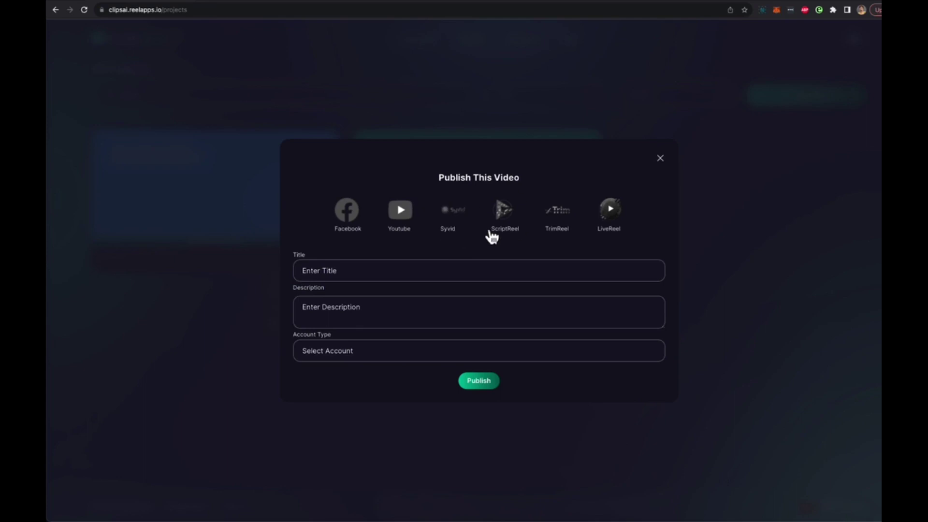
left_click(661, 159)
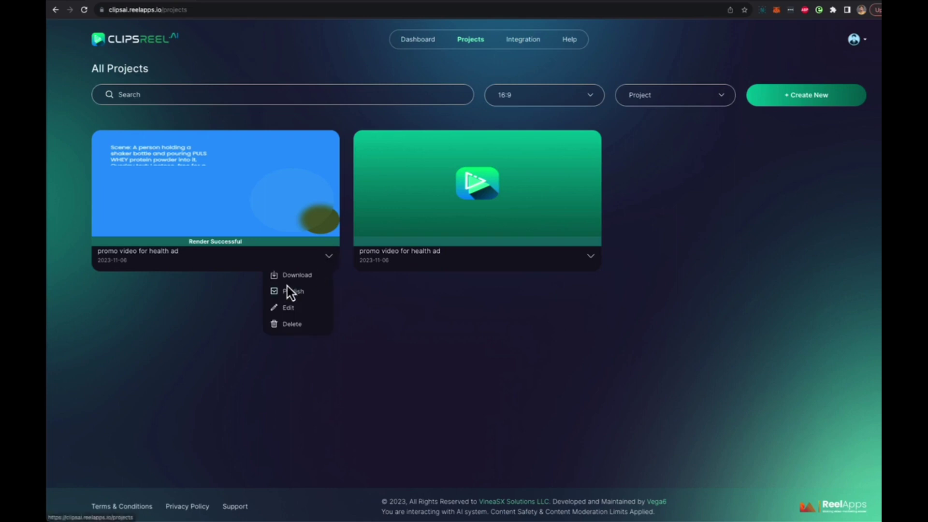
left_click(296, 280)
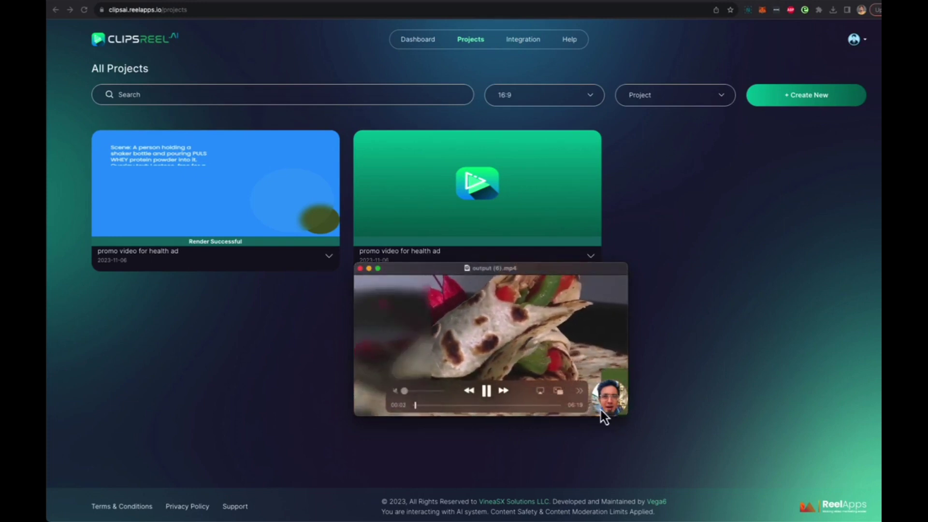
Enlarge the QuickTime Player window playing output (6).mp4
left_click_drag(623, 416, 717, 466)
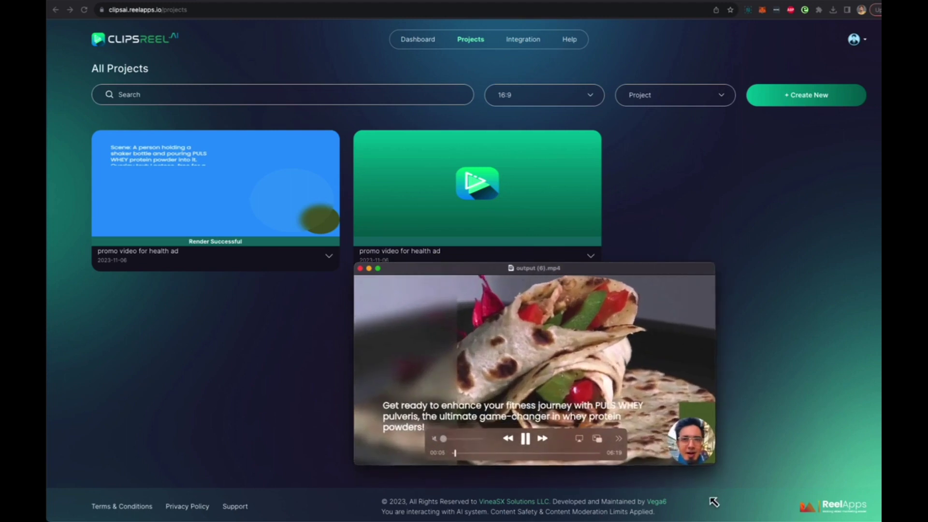